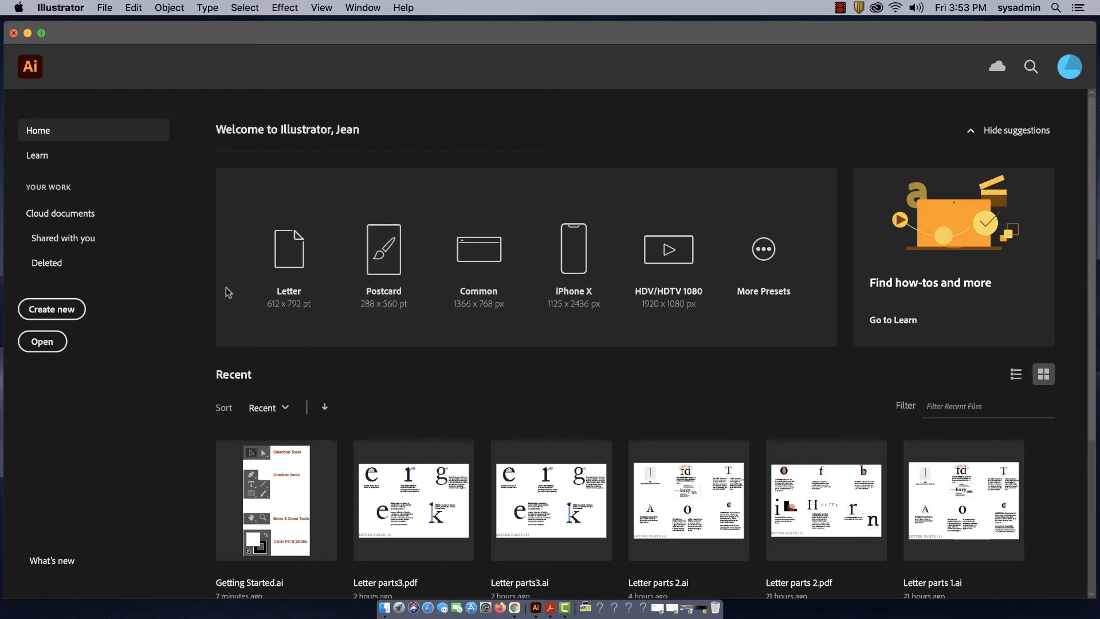
# - Start a new Letter-size portrait document and set its measurement units to inches
pyautogui.click(51, 310)
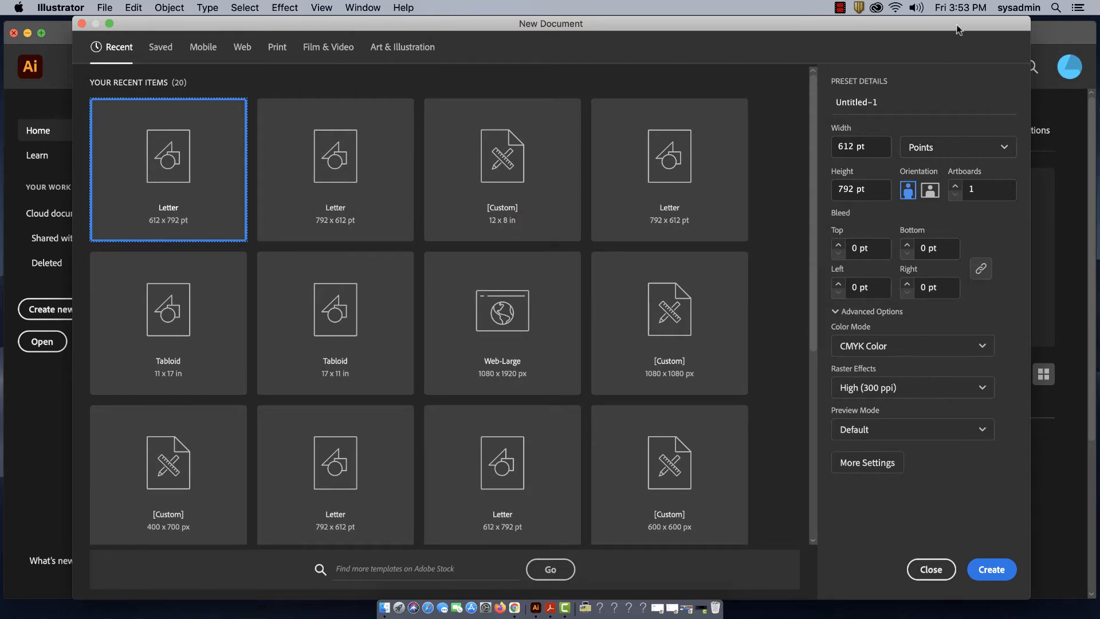
pyautogui.moveTo(1031, 599); pyautogui.dragTo(1090, 598)
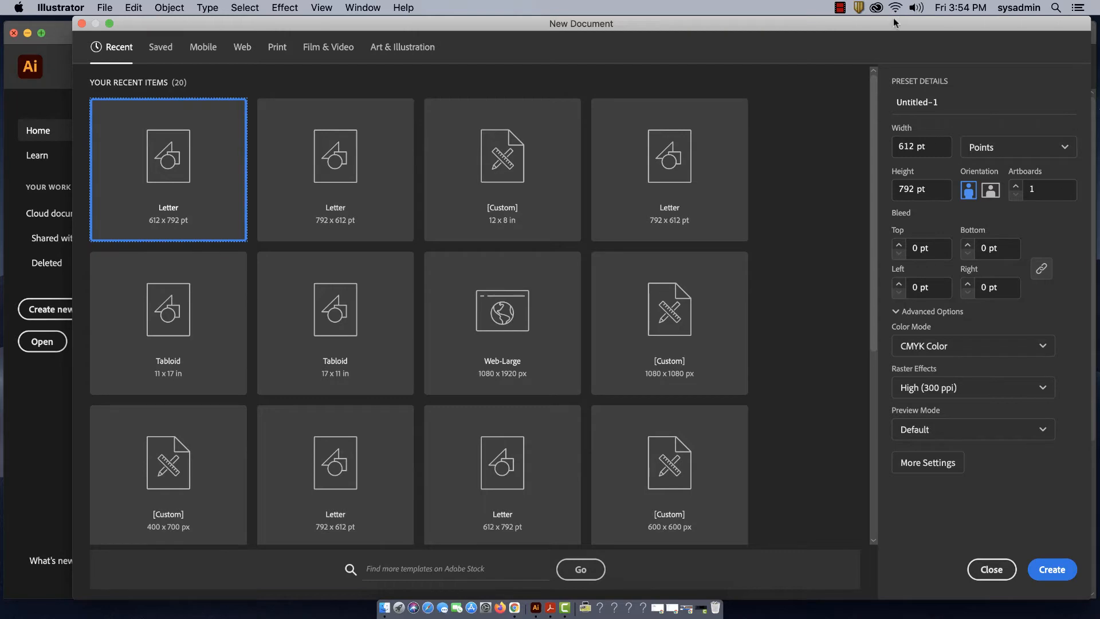
pyautogui.moveTo(897, 23); pyautogui.dragTo(872, 20)
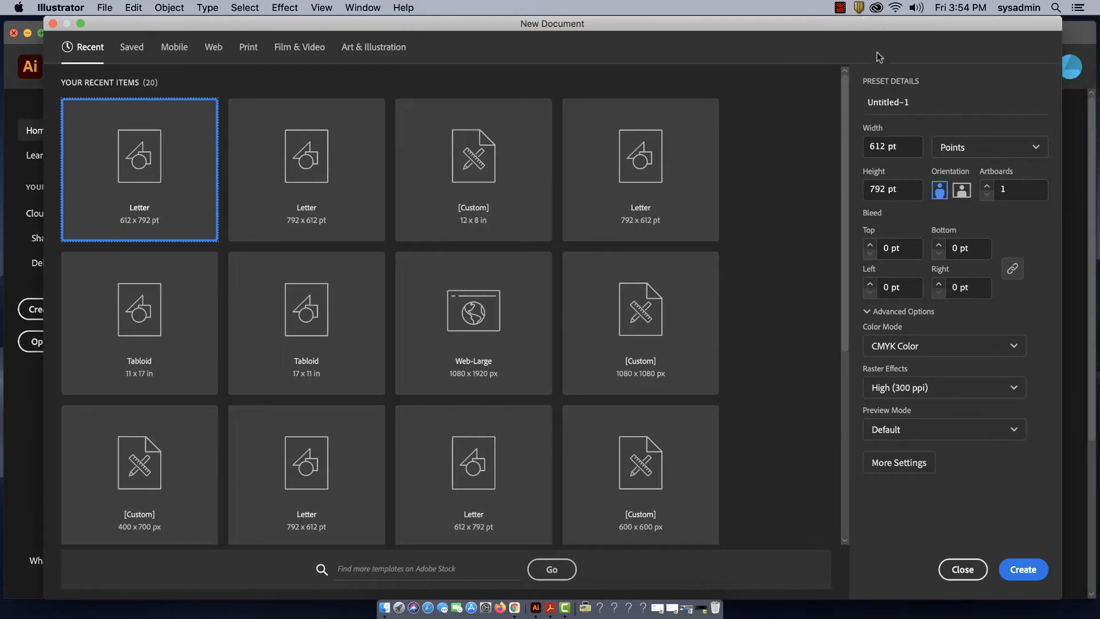
pyautogui.click(1035, 148)
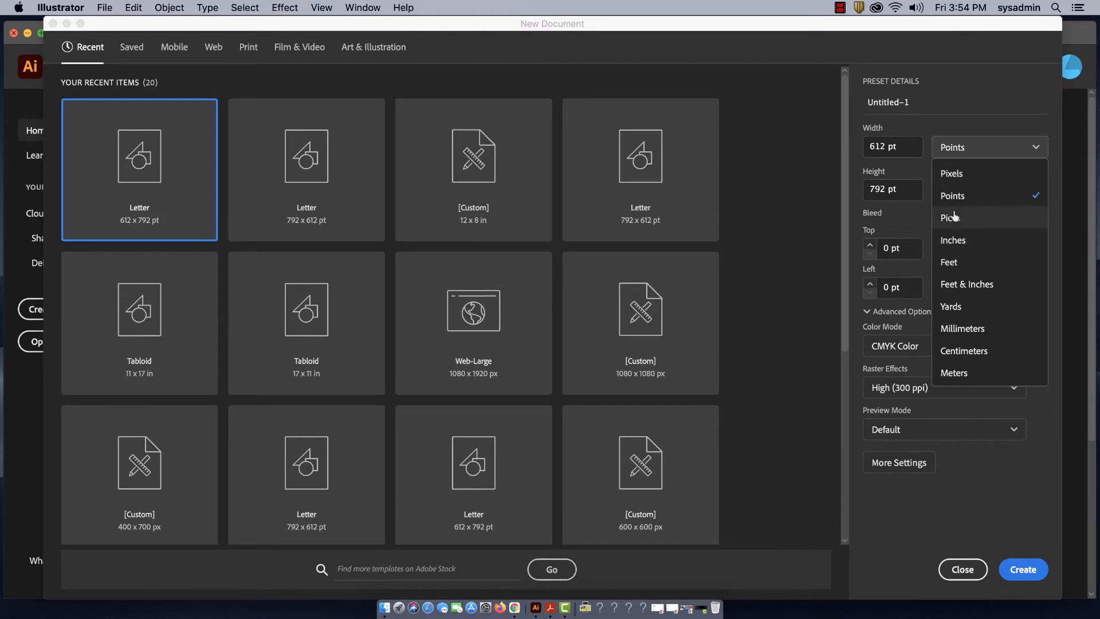
pyautogui.click(953, 241)
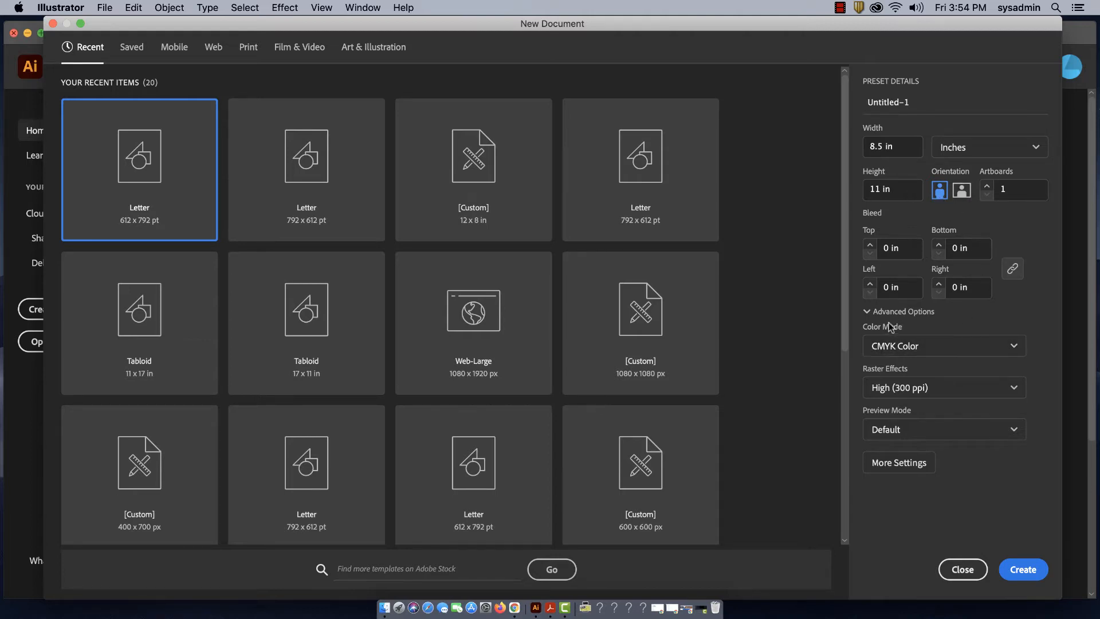
# - Set the color mode to RGB Color and raster effects to Medium (150 ppi), and create the document
pyautogui.click(909, 348)
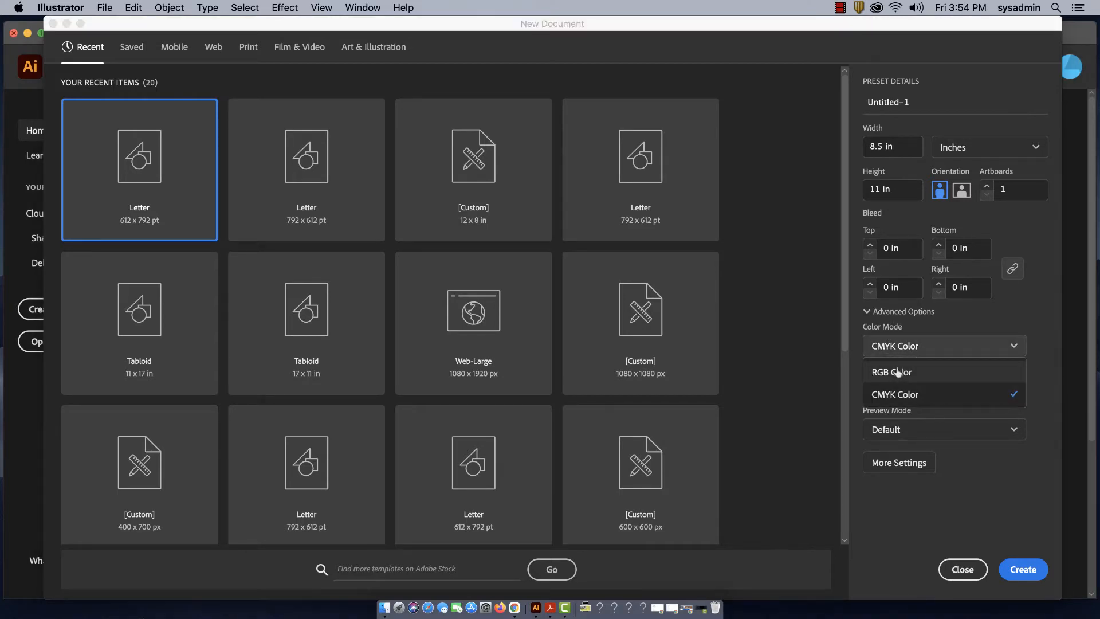
pyautogui.click(898, 373)
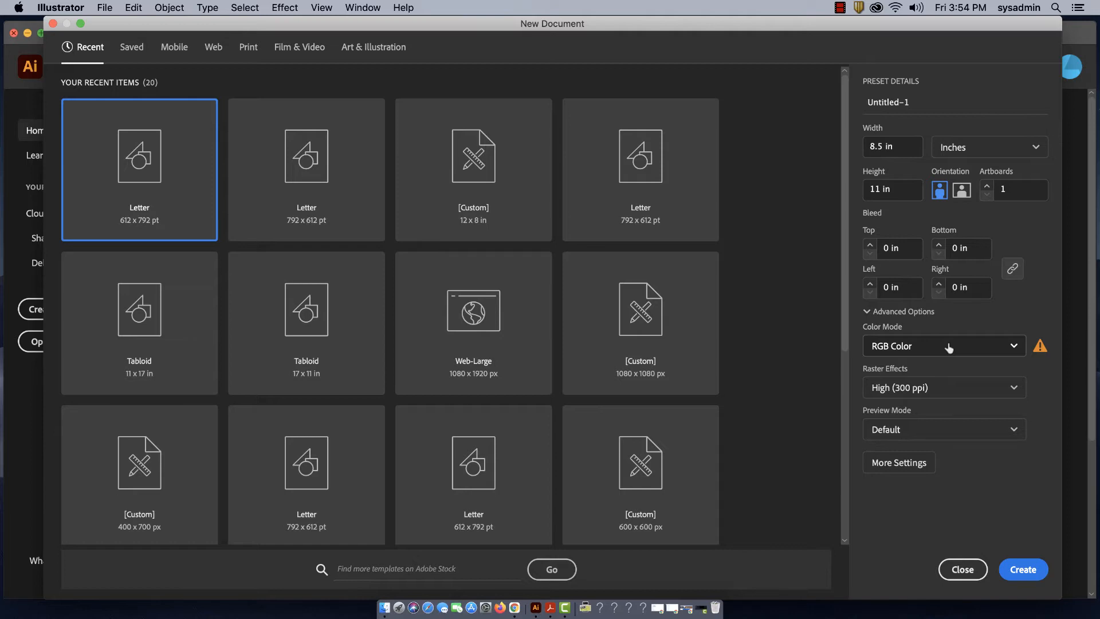
pyautogui.click(918, 389)
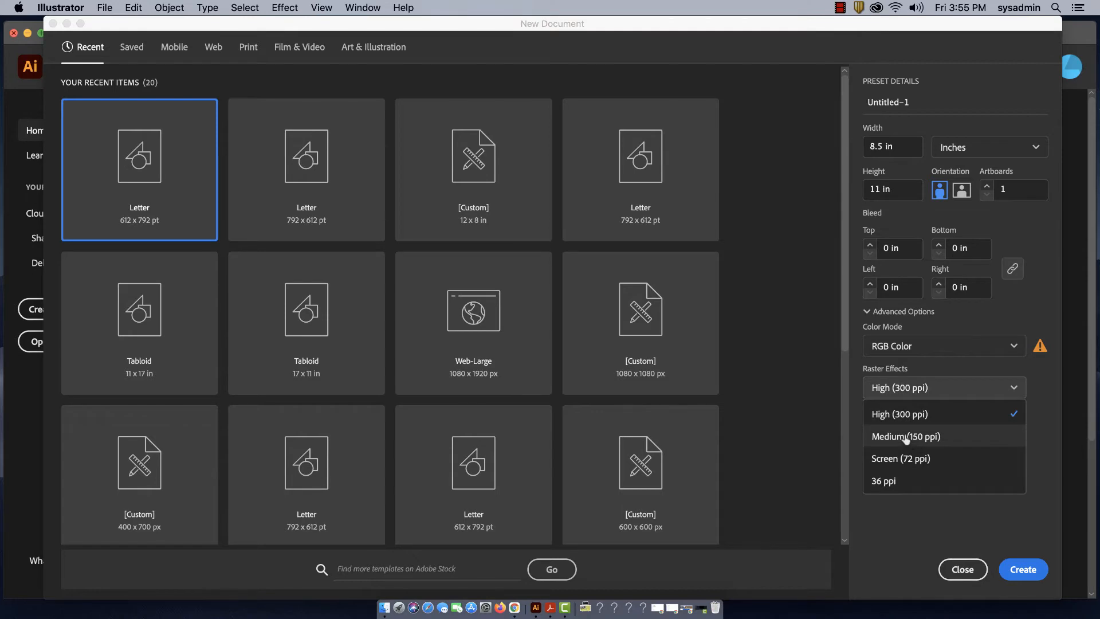
pyautogui.click(906, 437)
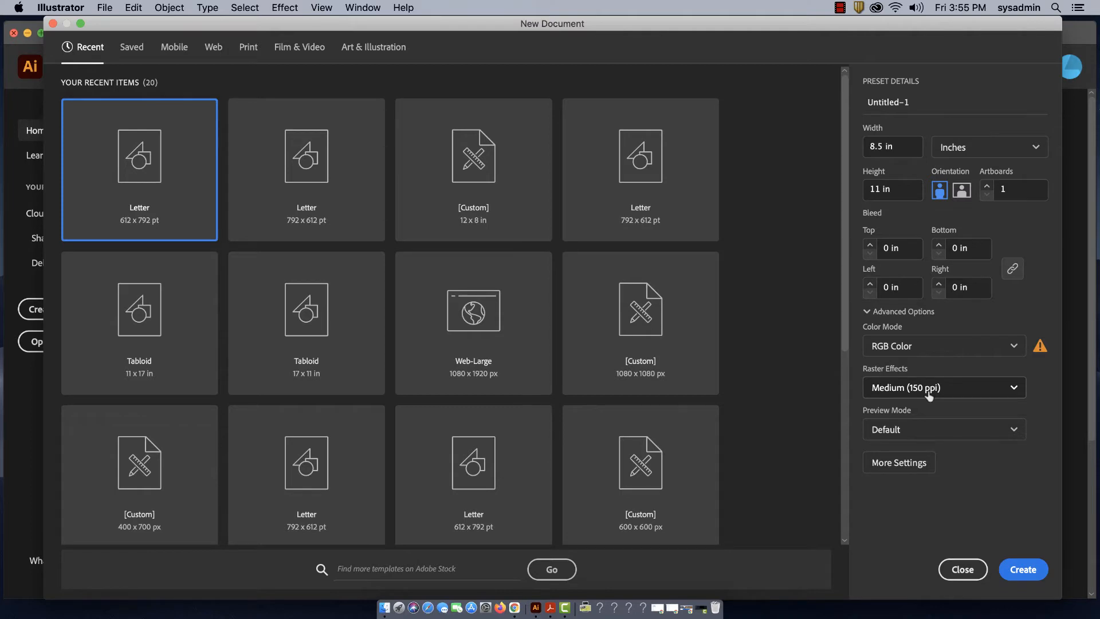
pyautogui.click(1032, 568)
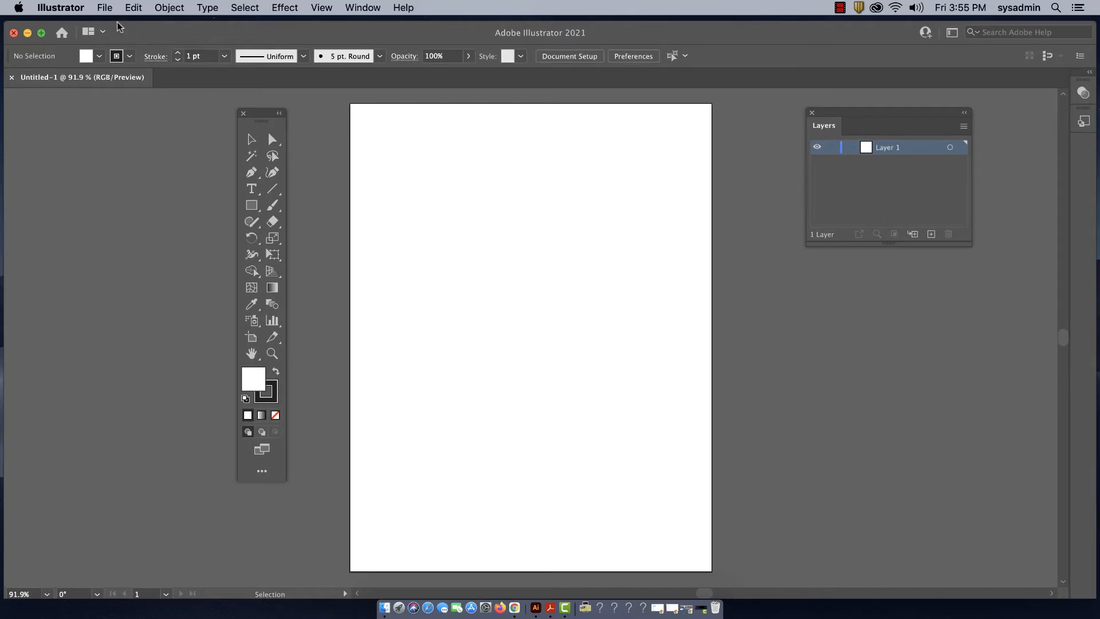
# - Open the Getting Started.ai file alongside the new document
pyautogui.click(105, 7)
pyautogui.moveTo(149, 63)
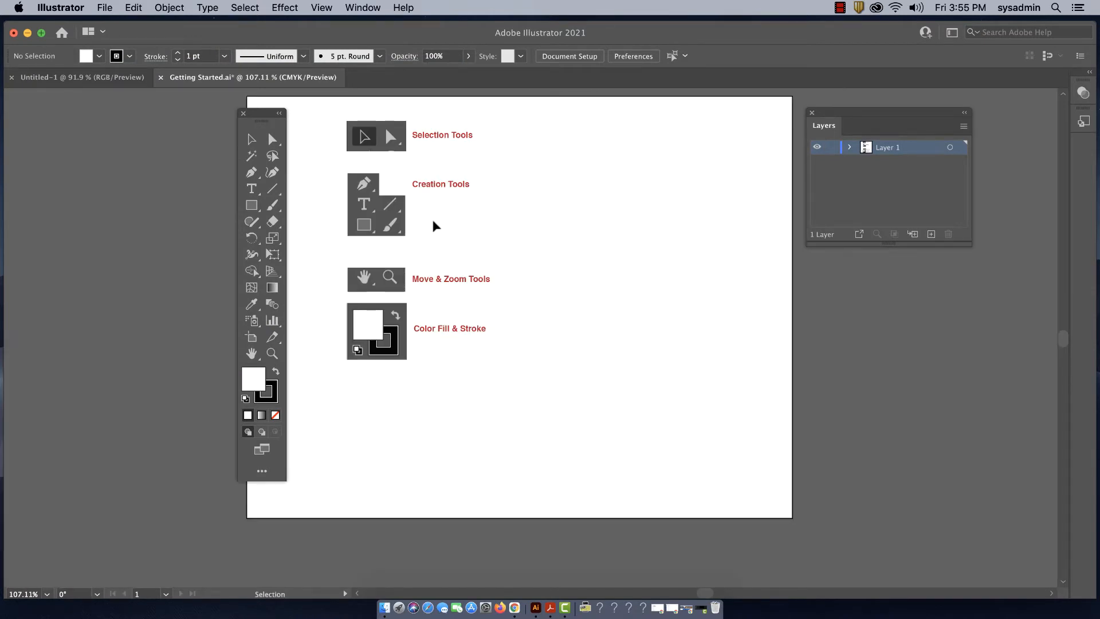
pyautogui.moveTo(382, 33); pyautogui.dragTo(387, 34)
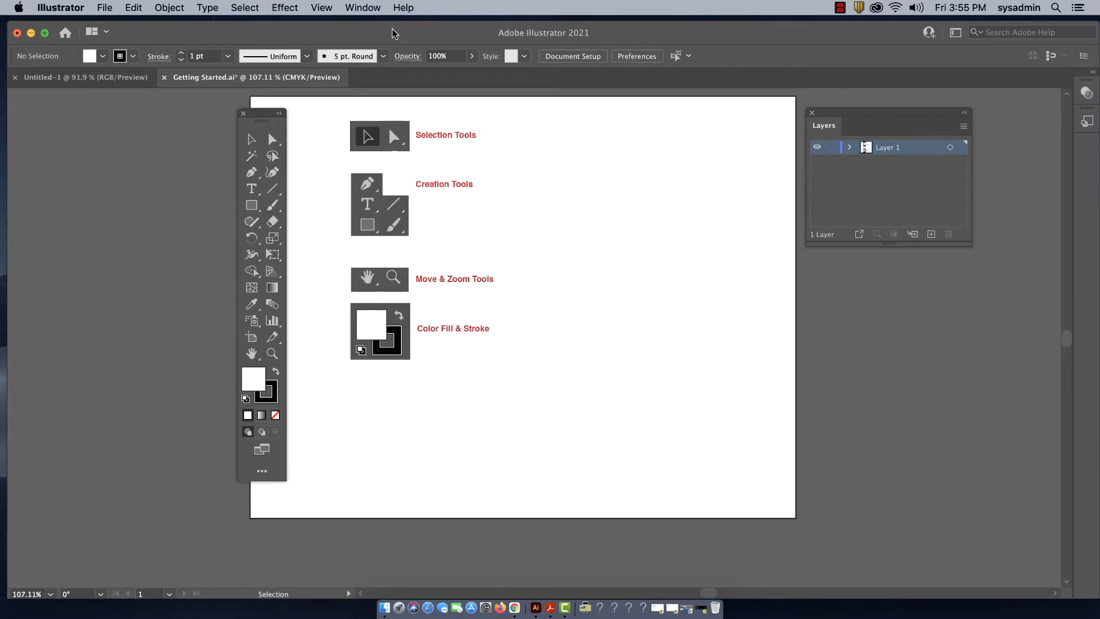
# - Switch back and forth between the Untitled-1 and Getting Started.ai documents, ending on Getting Started.ai
pyautogui.click(122, 78)
pyautogui.click(252, 78)
pyautogui.click(126, 77)
pyautogui.click(200, 84)
pyautogui.click(138, 78)
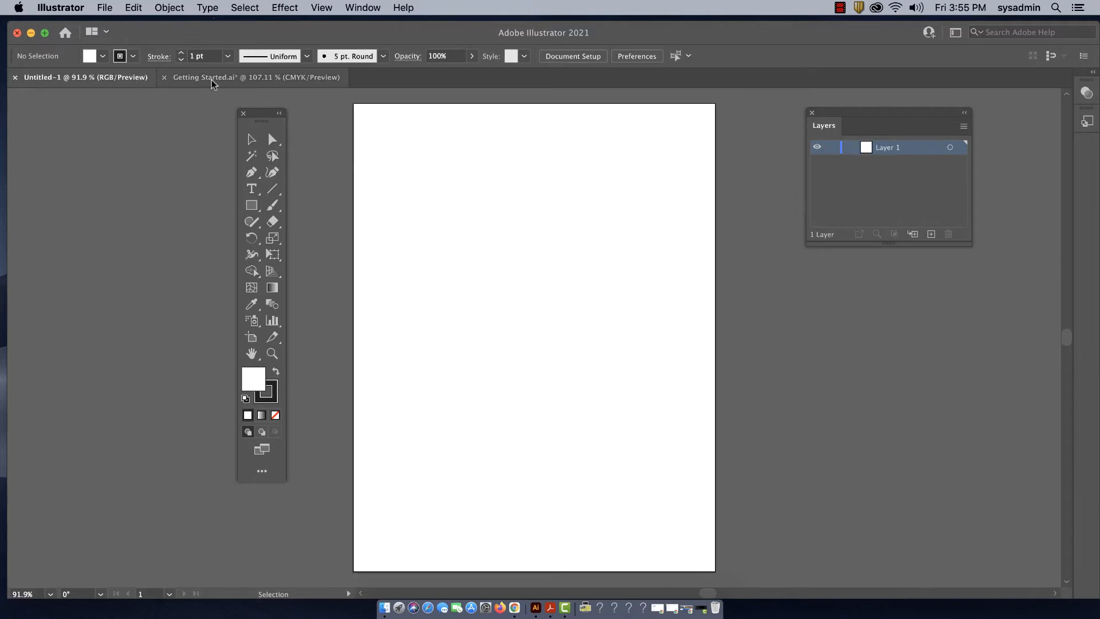
pyautogui.click(212, 80)
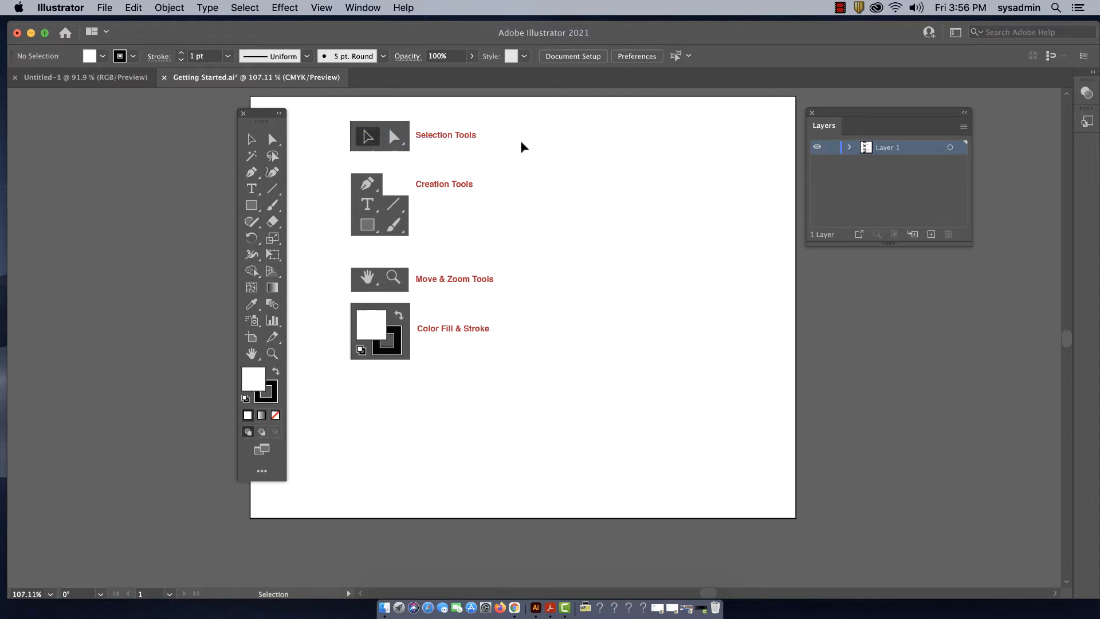
# - Show the Swatches panel and arrange it beneath the Layers panel beside the artboard
pyautogui.click(366, 8)
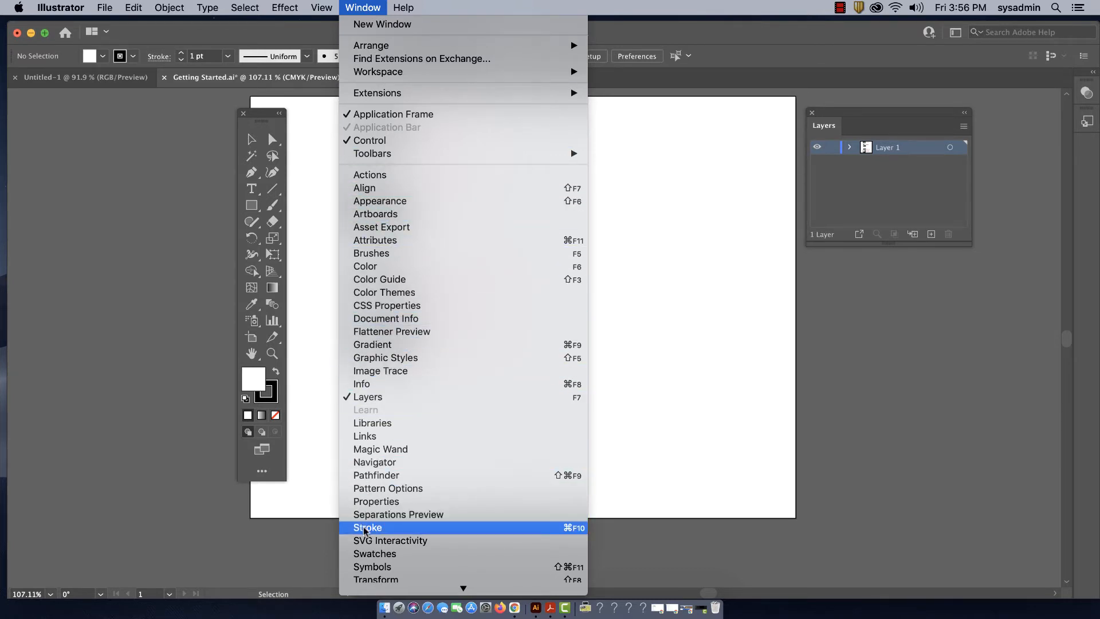
pyautogui.click(368, 554)
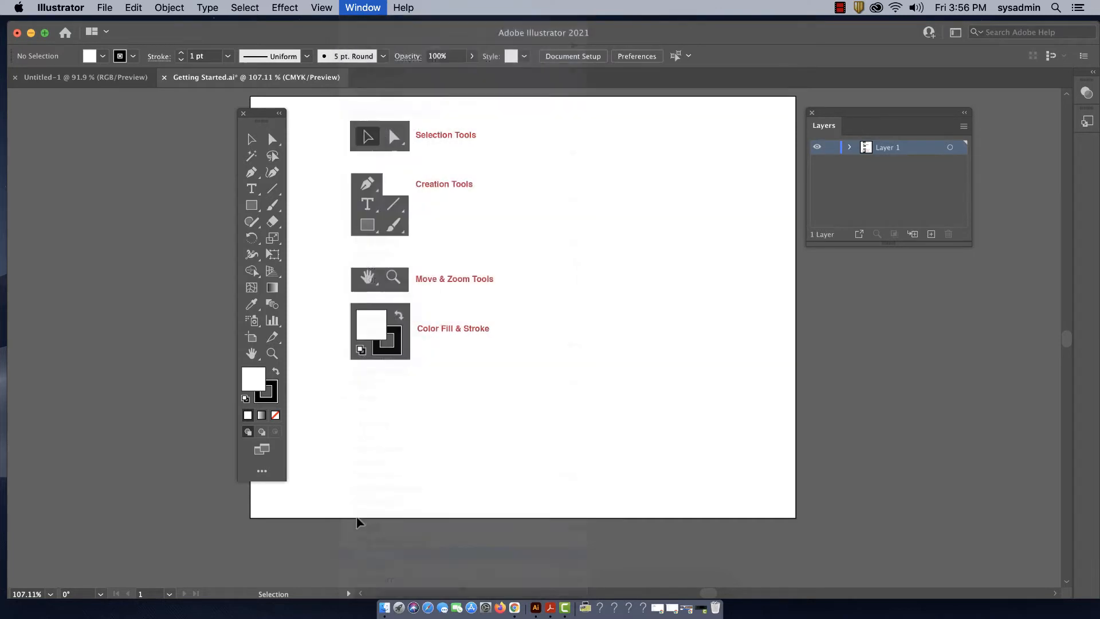
pyautogui.moveTo(448, 118); pyautogui.dragTo(640, 119)
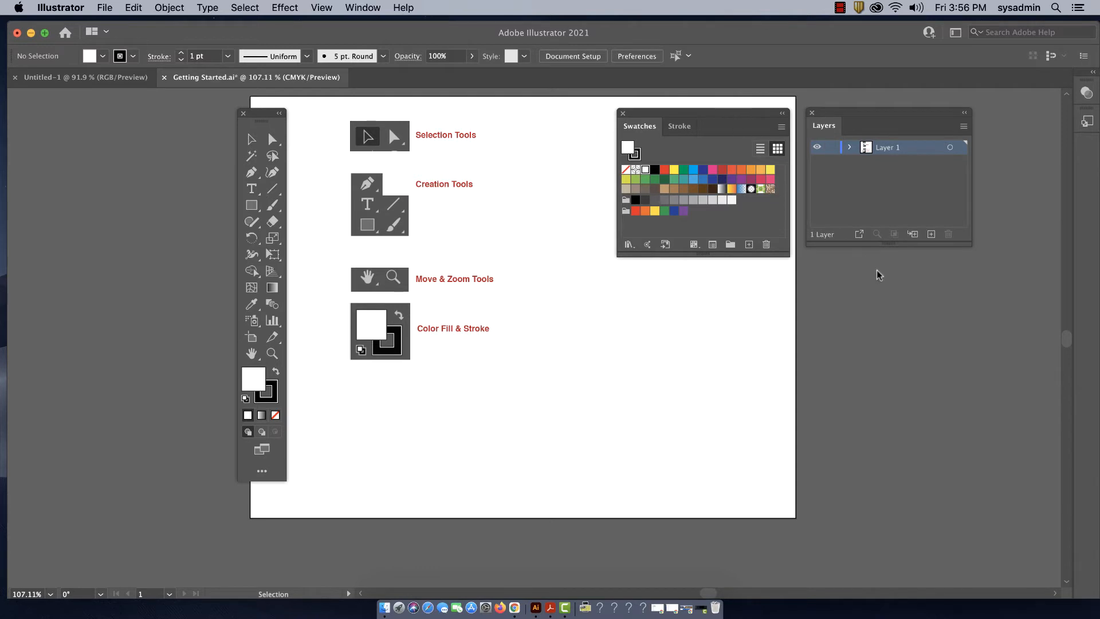
pyautogui.moveTo(649, 113)
pyautogui.mouseDown()
pyautogui.moveTo(856, 250)
pyautogui.moveTo(837, 266)
pyautogui.mouseUp()
pyautogui.moveTo(856, 117); pyautogui.dragTo(849, 113)
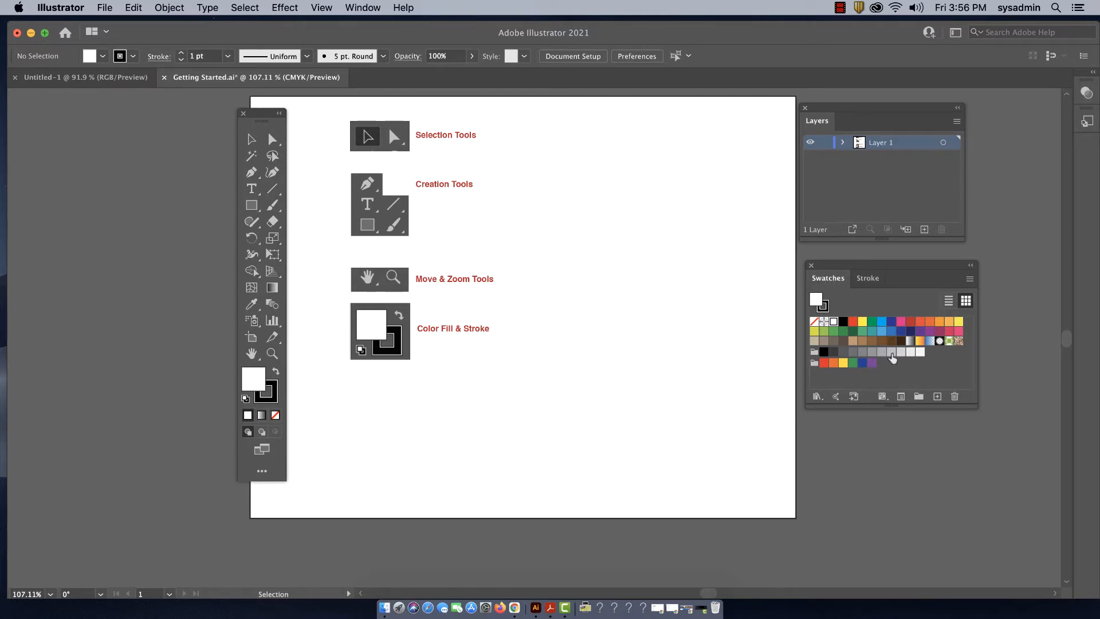
# - Detach the Stroke panel from the Swatches group and close it
pyautogui.click(867, 280)
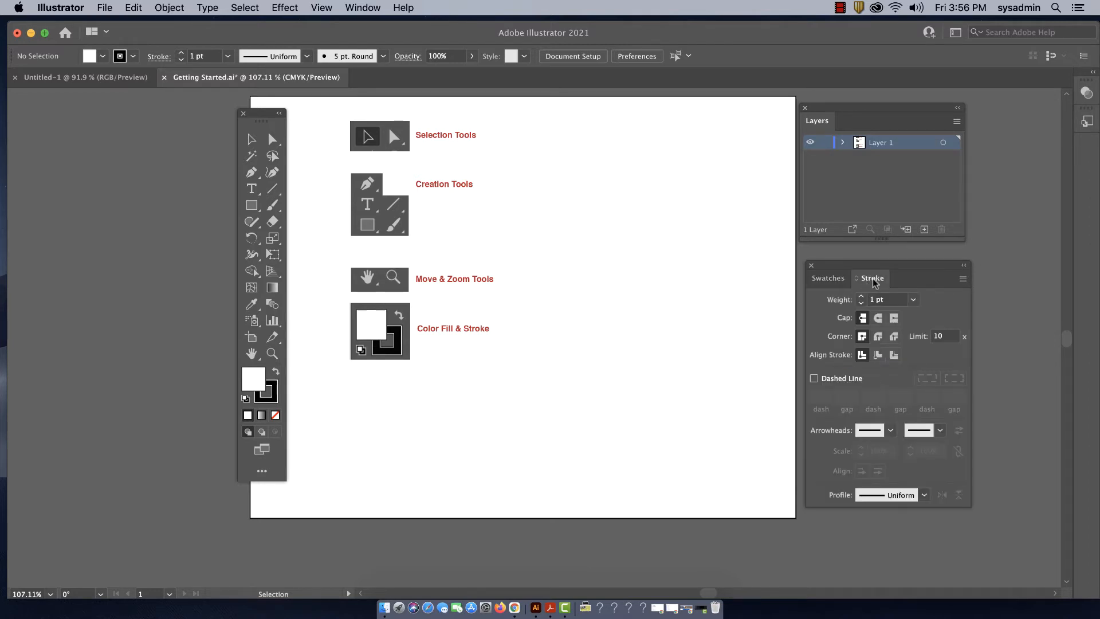
pyautogui.moveTo(875, 282)
pyautogui.mouseDown()
pyautogui.moveTo(716, 280)
pyautogui.moveTo(615, 118)
pyautogui.mouseUp()
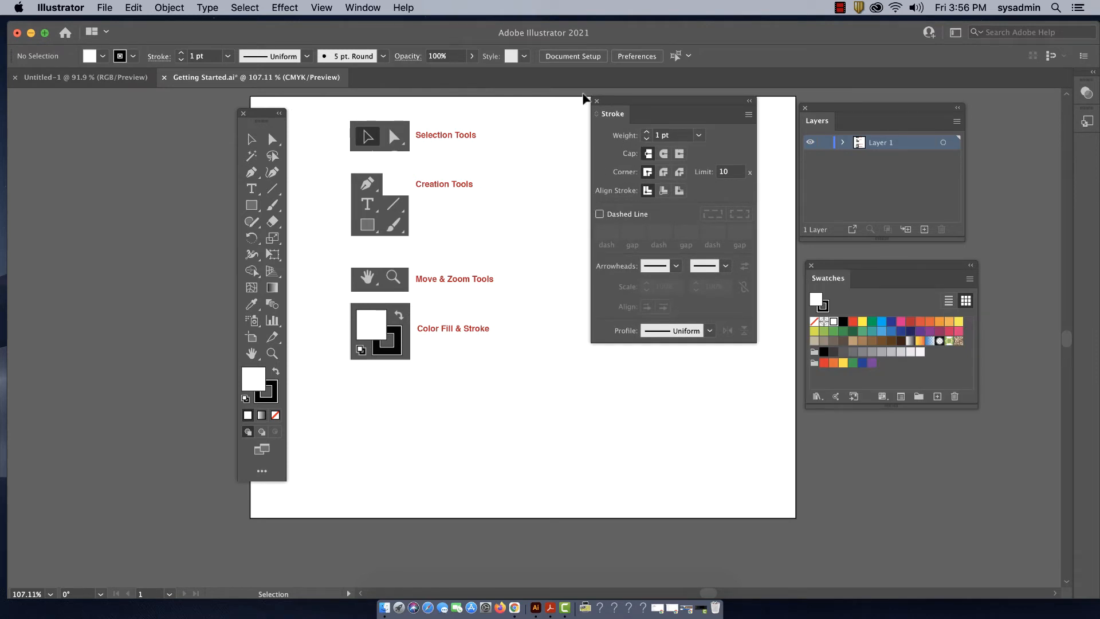
pyautogui.click(597, 101)
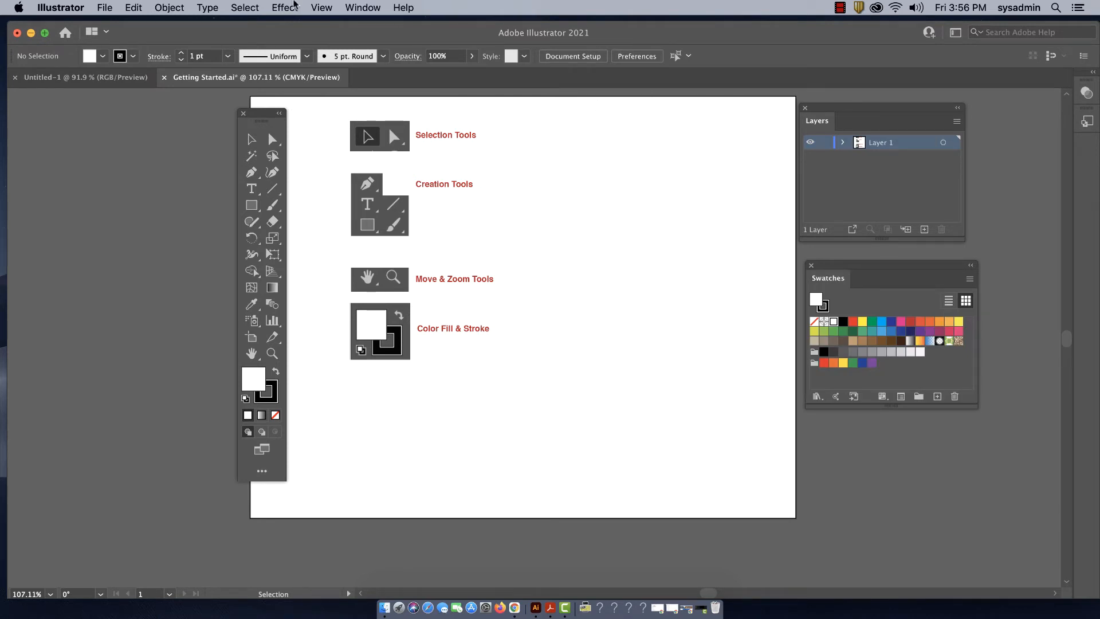
# - Show the Stroke panel again and group it with Swatches beneath the Layers panel
pyautogui.click(377, 10)
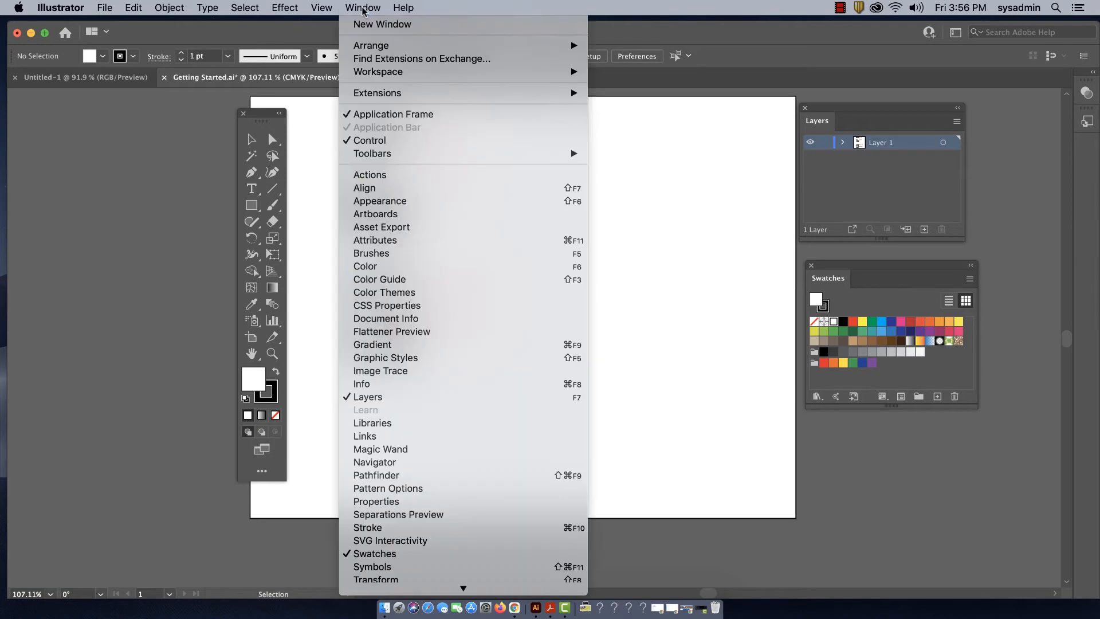
pyautogui.click(369, 527)
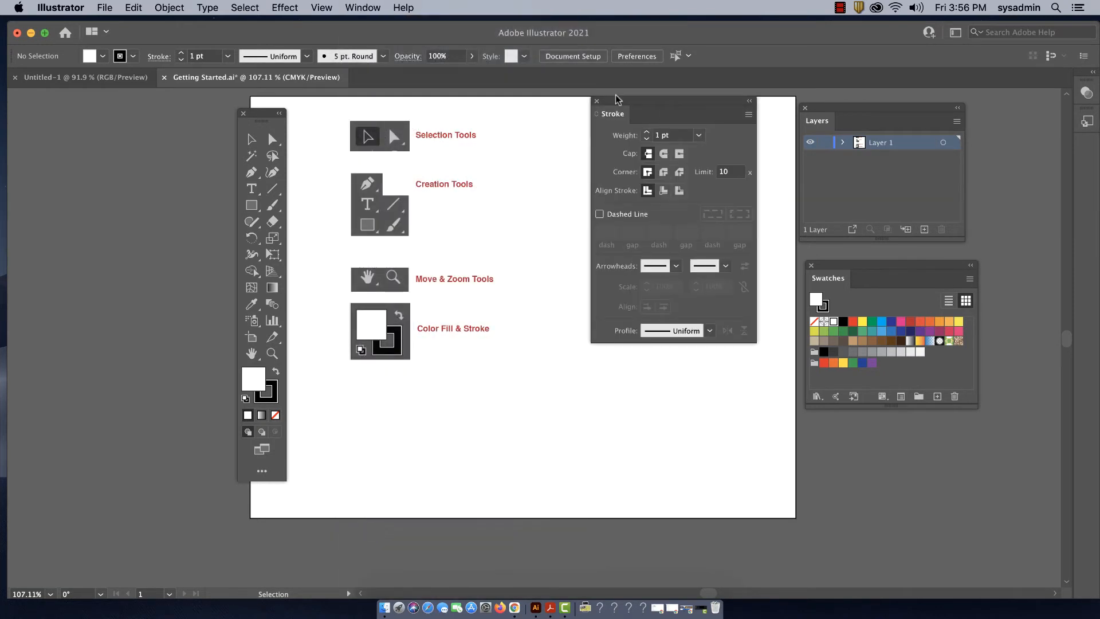
pyautogui.moveTo(619, 102)
pyautogui.mouseDown()
pyautogui.moveTo(665, 176)
pyautogui.moveTo(854, 290)
pyautogui.moveTo(879, 283)
pyautogui.moveTo(845, 256)
pyautogui.mouseUp()
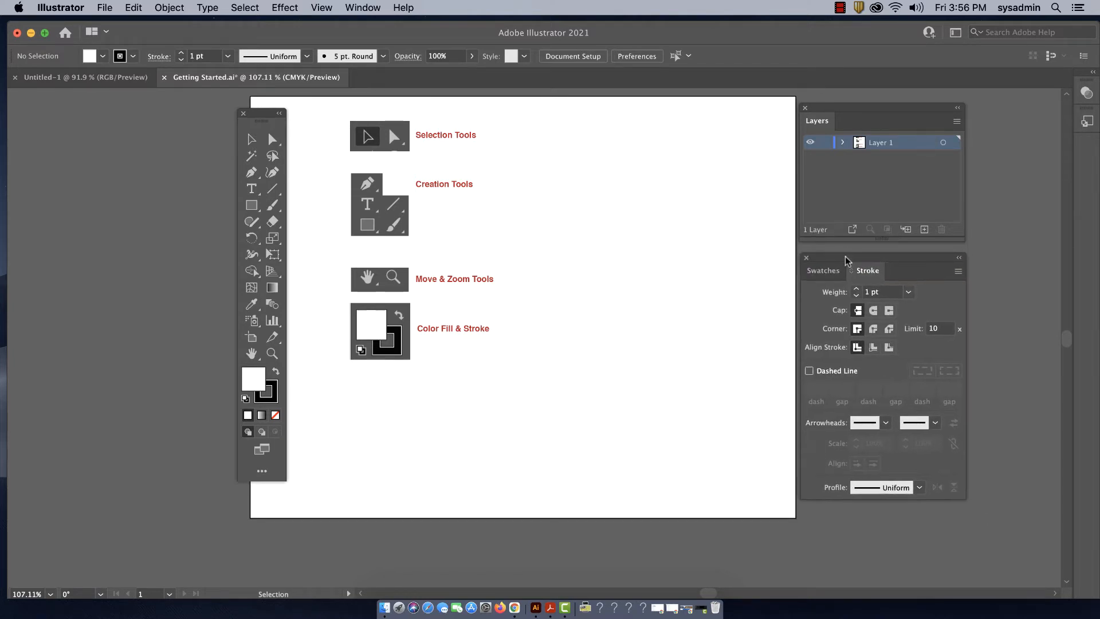
# - Group Layers with Swatches and Stroke, view each of them, and separate Layers again as a floating panel below the group
pyautogui.moveTo(818, 121)
pyautogui.mouseDown()
pyautogui.moveTo(905, 278)
pyautogui.moveTo(868, 129)
pyautogui.mouseUp()
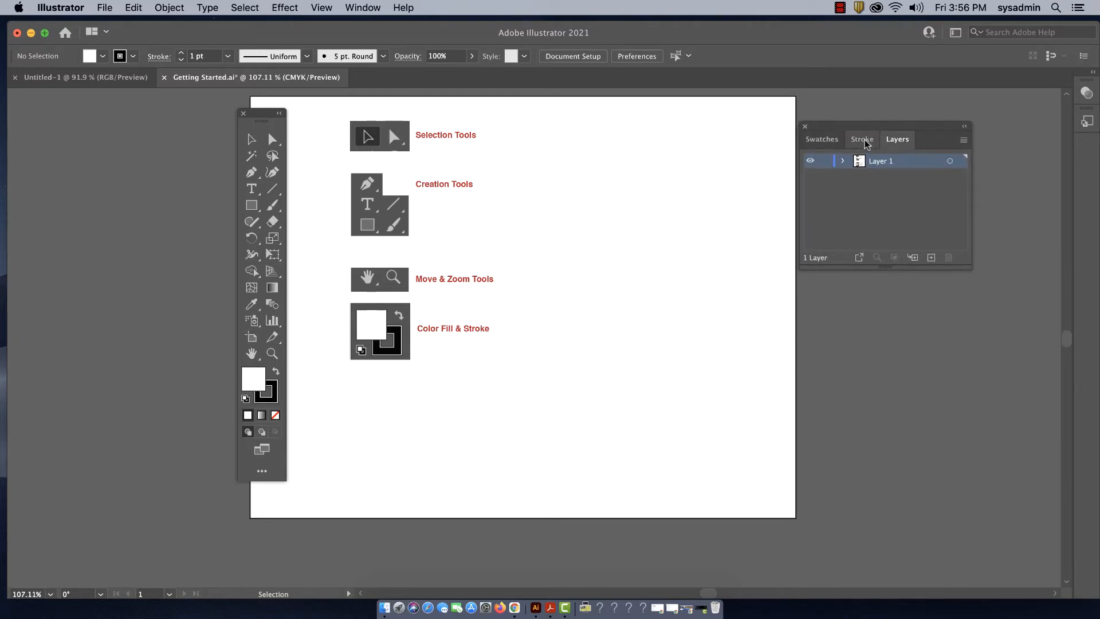
pyautogui.click(861, 138)
pyautogui.click(821, 138)
pyautogui.click(897, 141)
pyautogui.moveTo(897, 141)
pyautogui.mouseDown()
pyautogui.moveTo(663, 290)
pyautogui.moveTo(663, 324)
pyautogui.moveTo(829, 384)
pyautogui.moveTo(821, 379)
pyautogui.mouseUp()
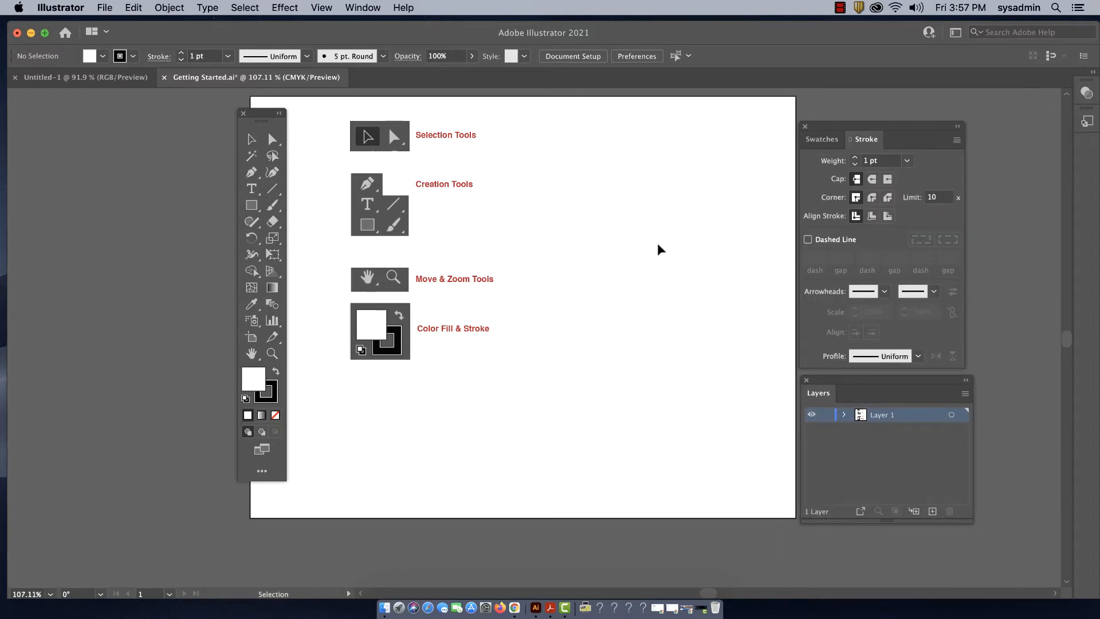
# - Try the Automation workspace and return to the Essentials Classic workspace
pyautogui.click(323, 10)
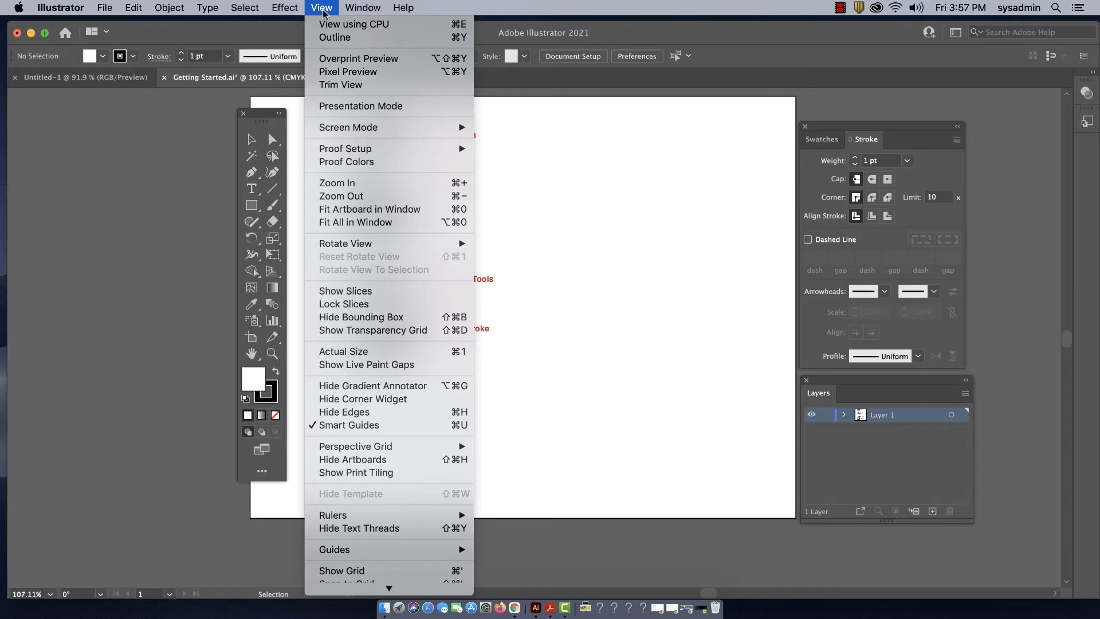
pyautogui.moveTo(353, 12)
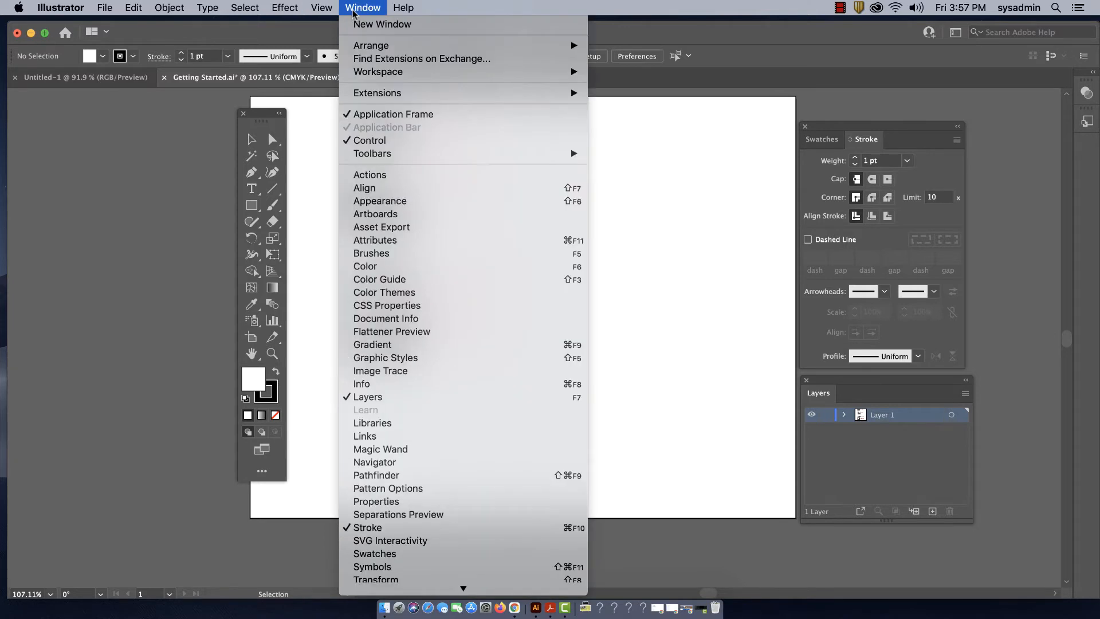
pyautogui.moveTo(356, 73)
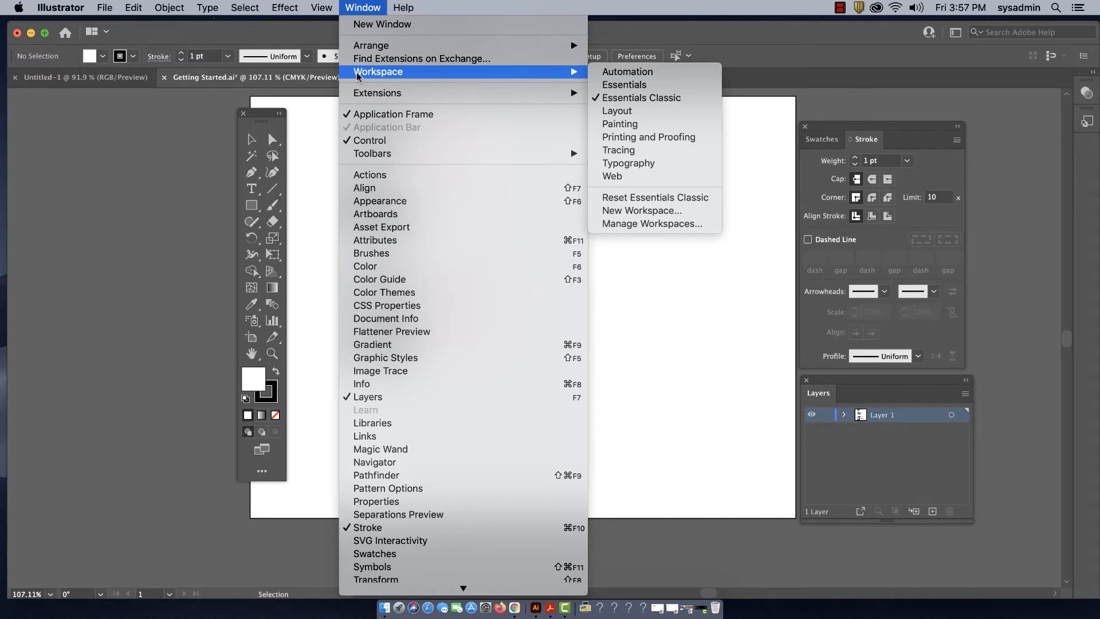
pyautogui.click(610, 99)
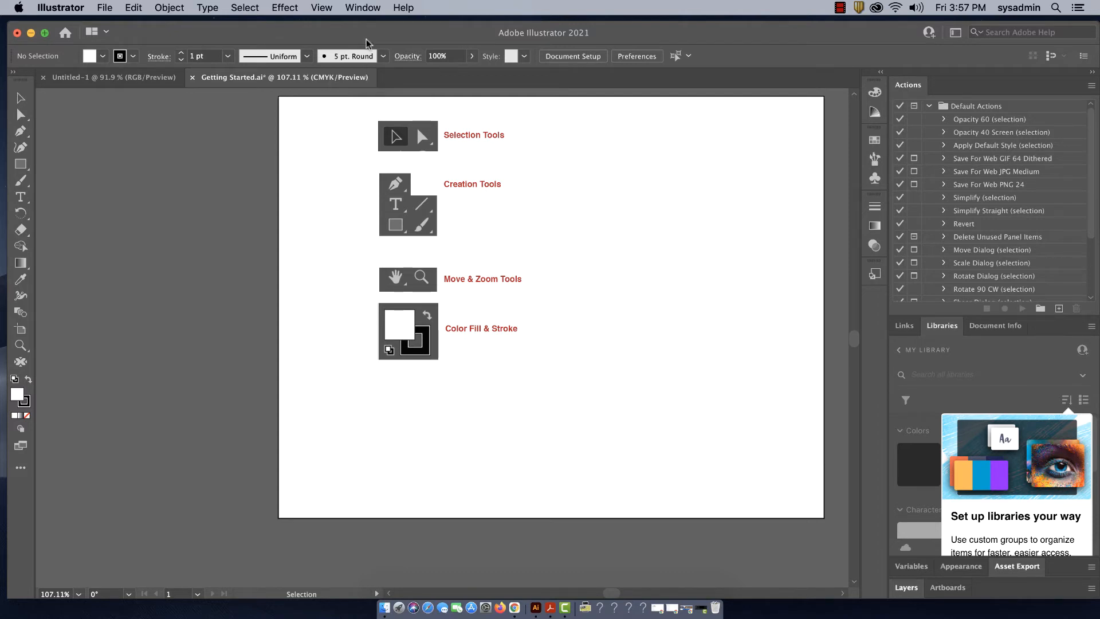
pyautogui.click(360, 8)
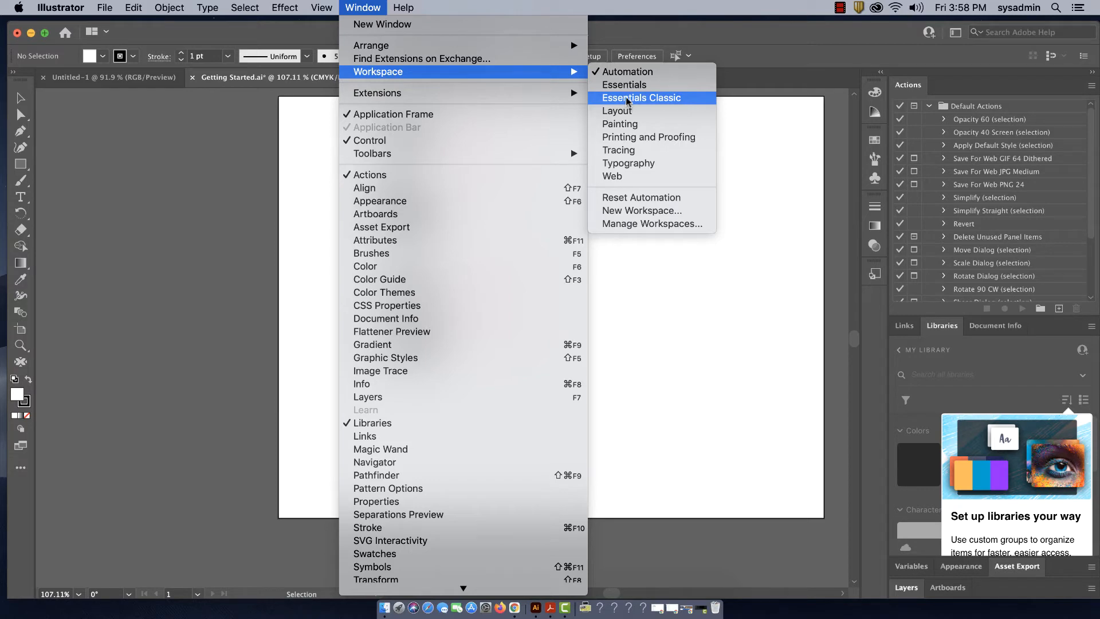
pyautogui.click(628, 101)
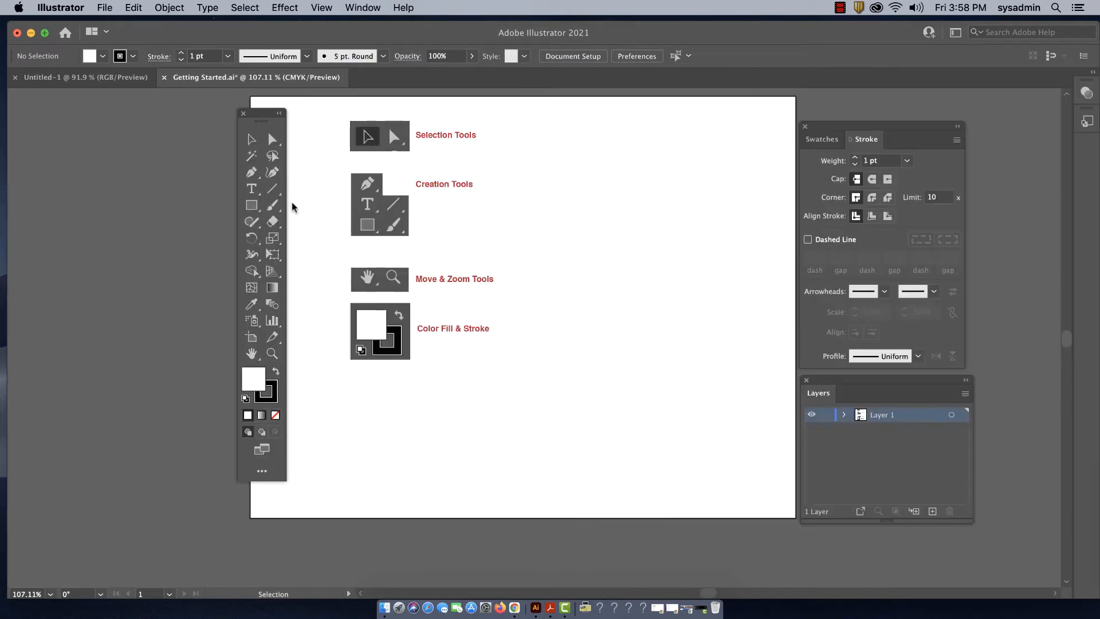
# - Move the floating toolbar slightly off the artboard and draw a small, nearly square rectangle near the artboard's upper-right corner
pyautogui.moveTo(262, 118); pyautogui.dragTo(249, 117)
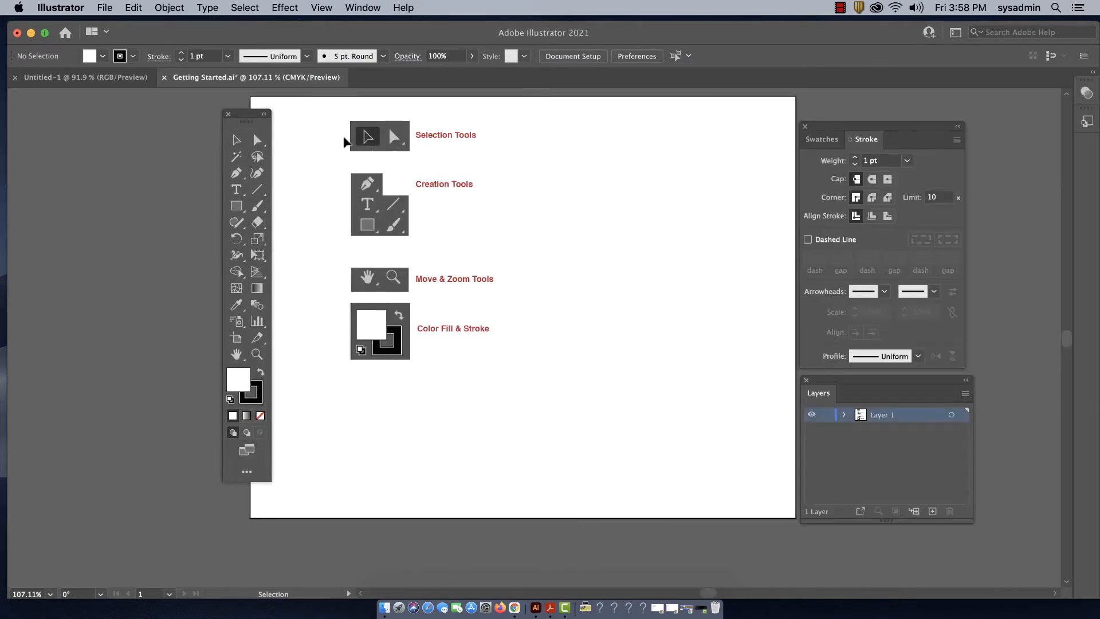
pyautogui.click(237, 205)
pyautogui.moveTo(624, 131); pyautogui.dragTo(683, 182)
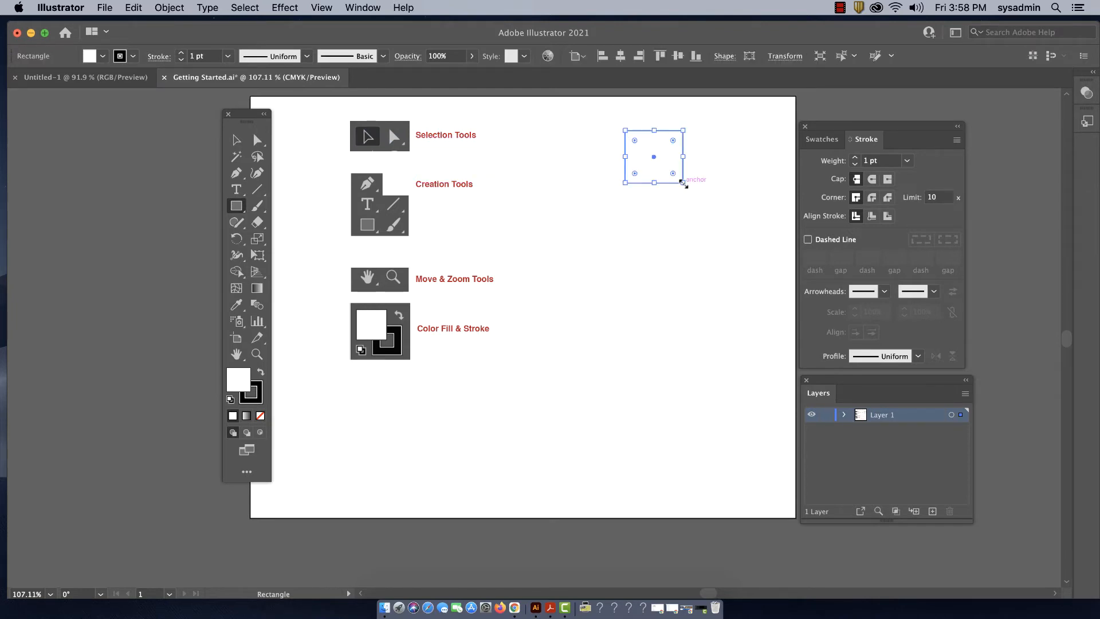
# - Show the Swatches panel in place of Stroke and move the floating toolbar right onto the artboard's left edge
pyautogui.click(829, 141)
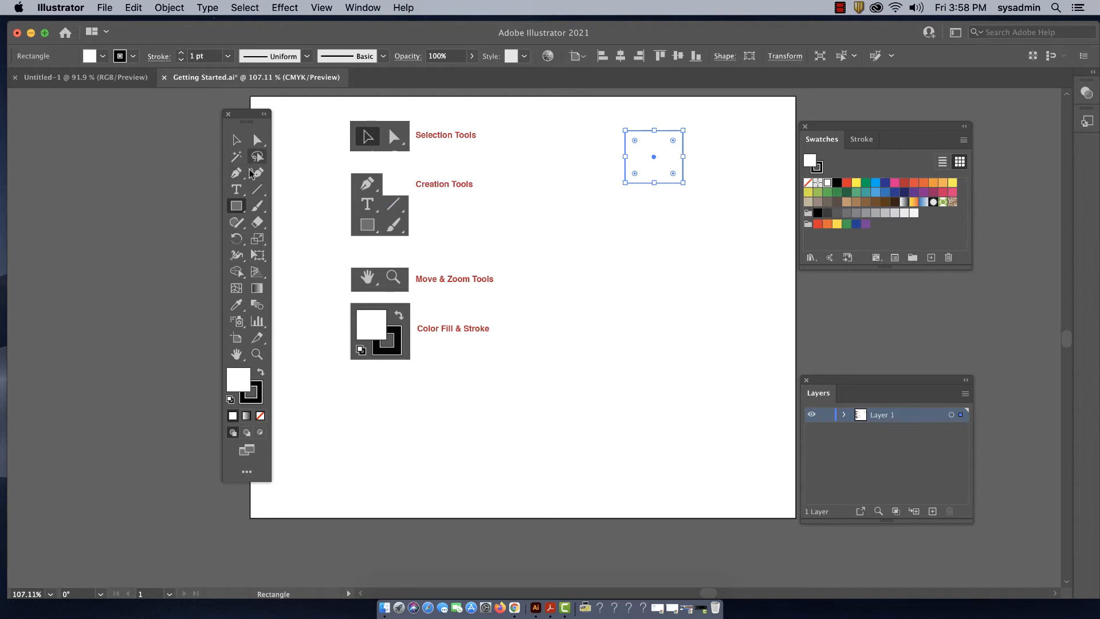
pyautogui.moveTo(246, 119); pyautogui.dragTo(271, 115)
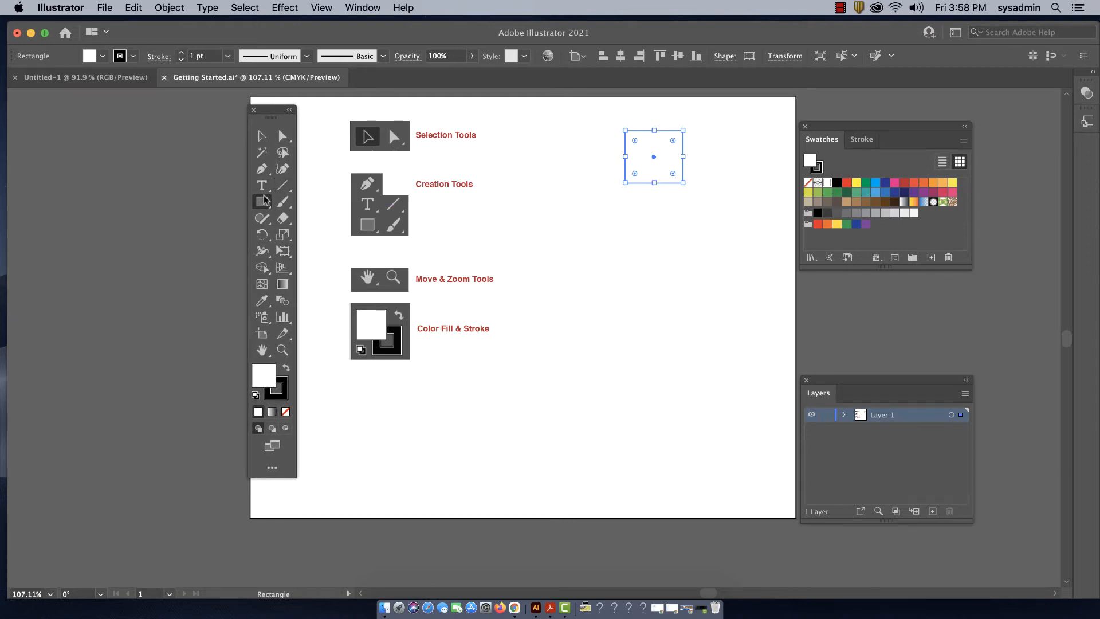
# - Draw a small, slightly tall ellipse below the rectangle near the artboard's right edge
pyautogui.scroll(1, 371, 208)
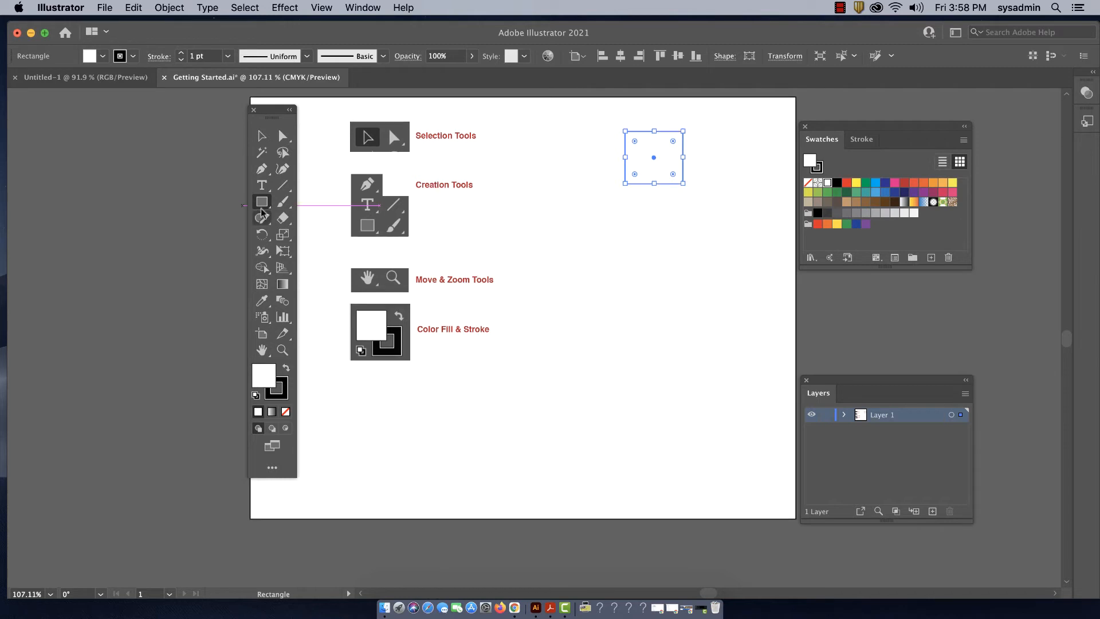
pyautogui.moveTo(262, 214); pyautogui.dragTo(329, 233)
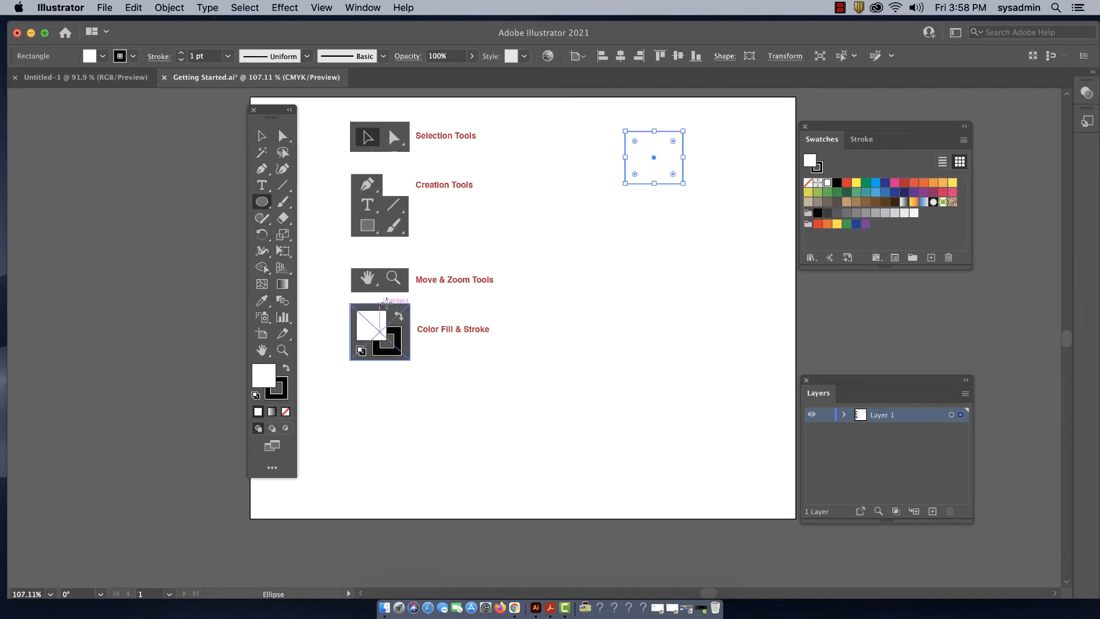
pyautogui.moveTo(629, 218); pyautogui.dragTo(687, 285)
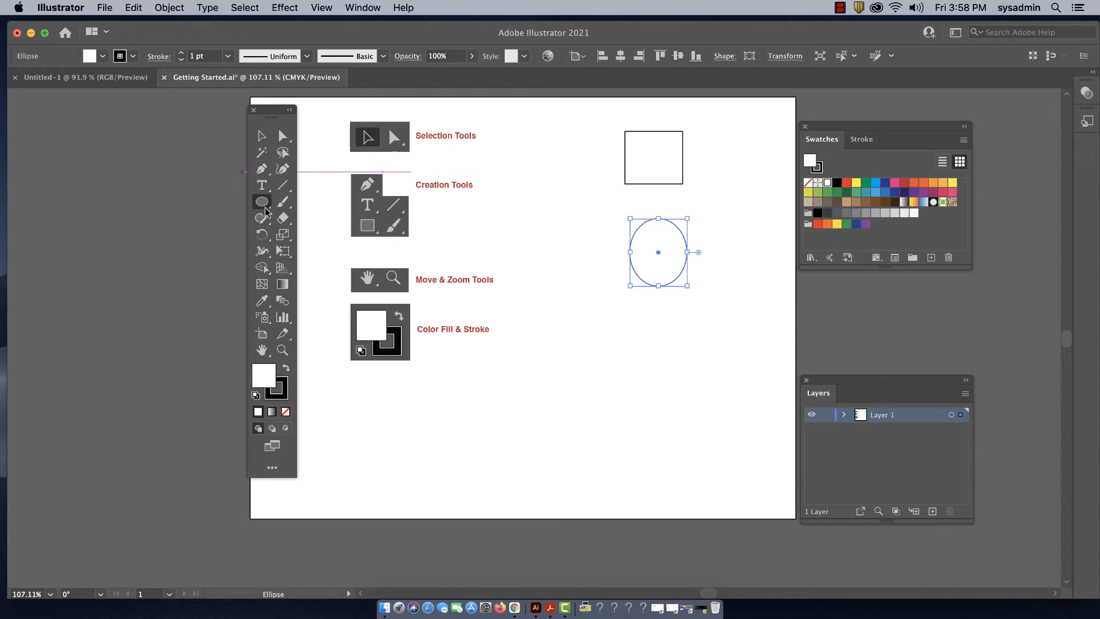
# - Draw a hexagon below the ellipse and fill it with the bright blue swatch
pyautogui.moveTo(262, 202); pyautogui.dragTo(319, 254)
pyautogui.moveTo(631, 327); pyautogui.dragTo(659, 345)
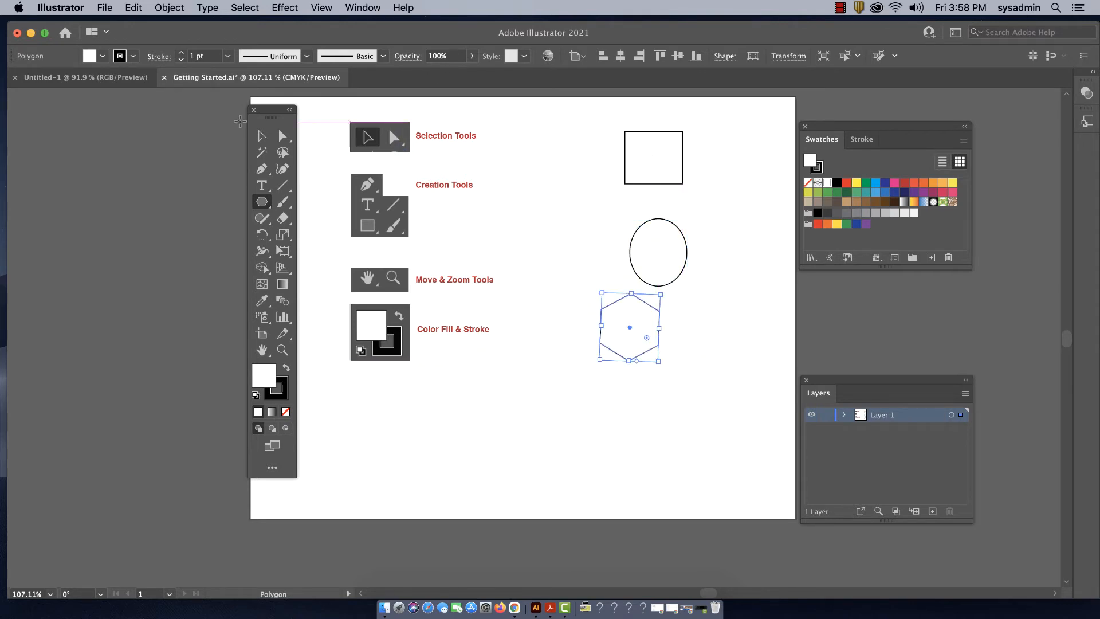
pyautogui.click(262, 136)
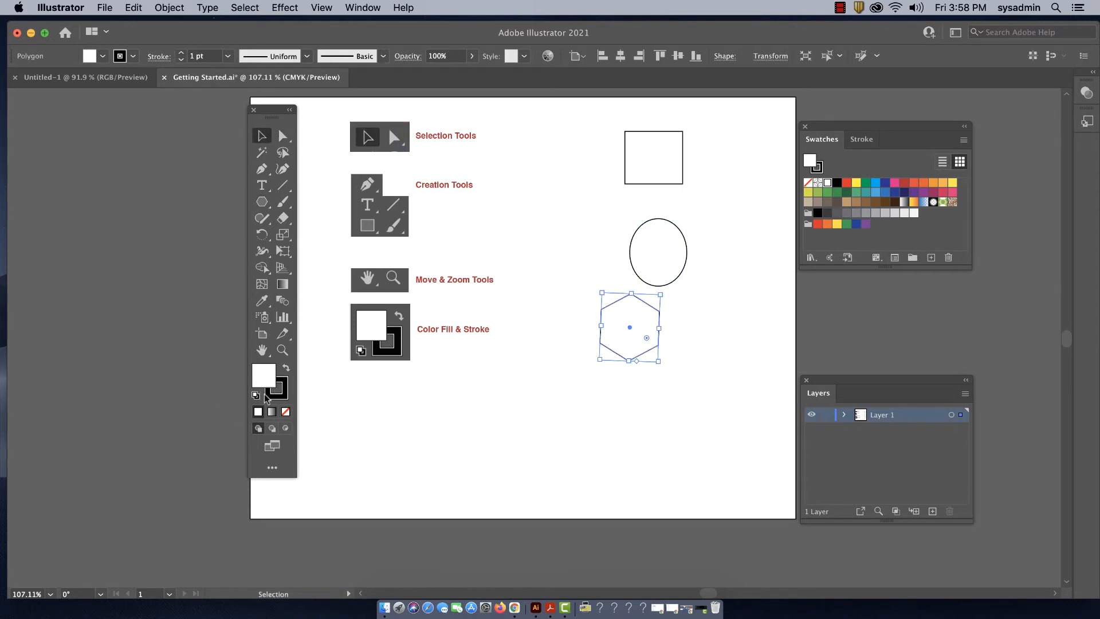
pyautogui.click(652, 364)
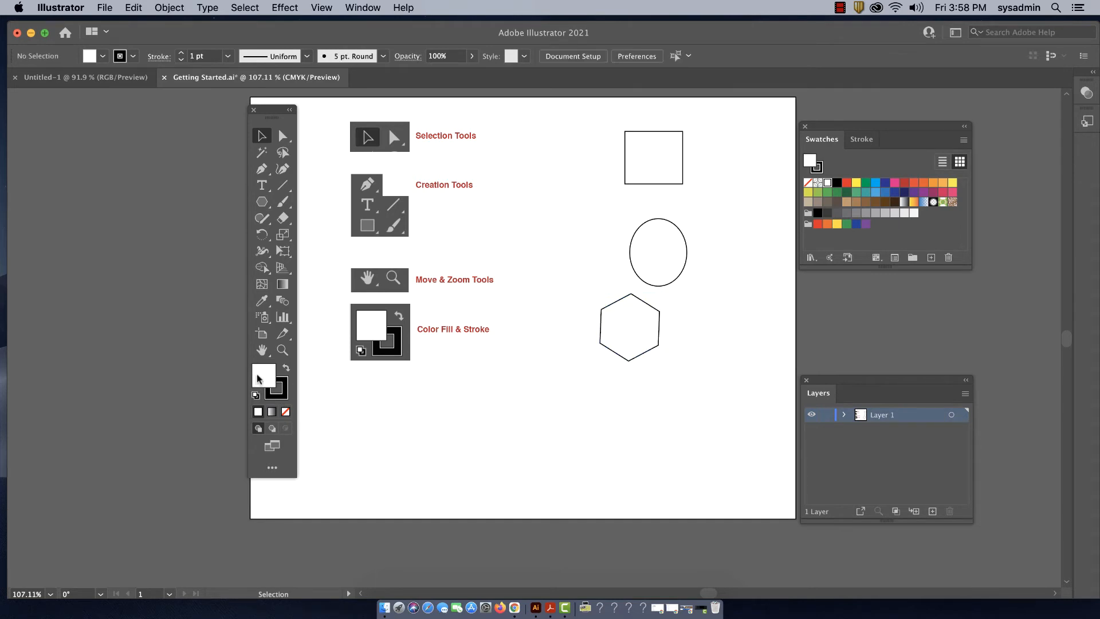
pyautogui.click(650, 351)
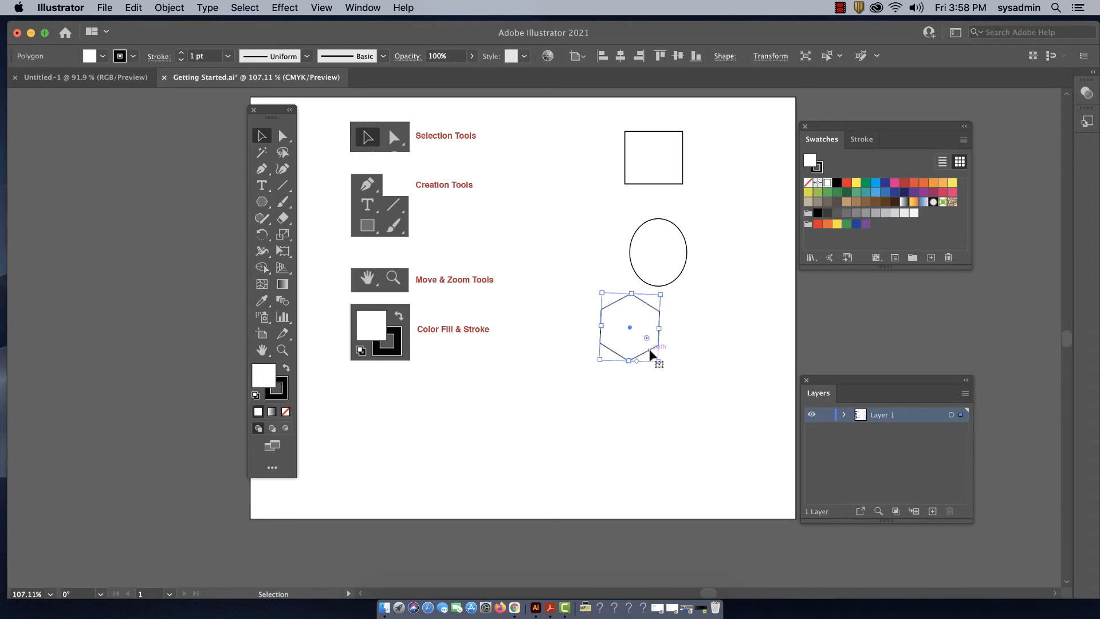
pyautogui.click(876, 182)
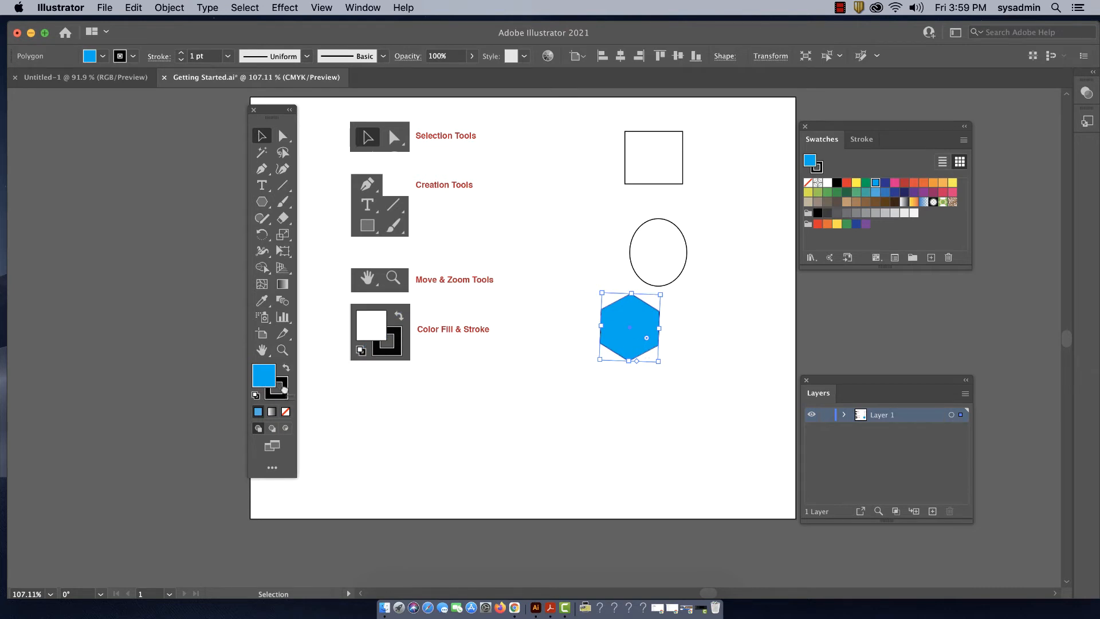
# - Give the hexagon the same blue for its stroke and move it slightly down and to the right
pyautogui.moveTo(284, 390); pyautogui.dragTo(285, 389)
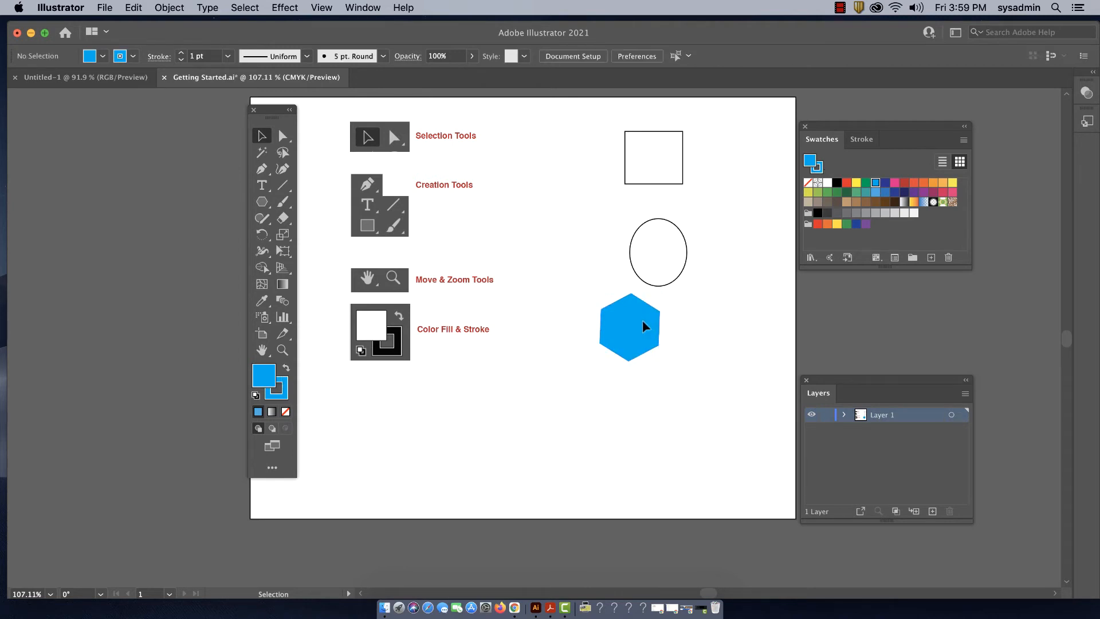
pyautogui.moveTo(642, 320); pyautogui.dragTo(652, 355)
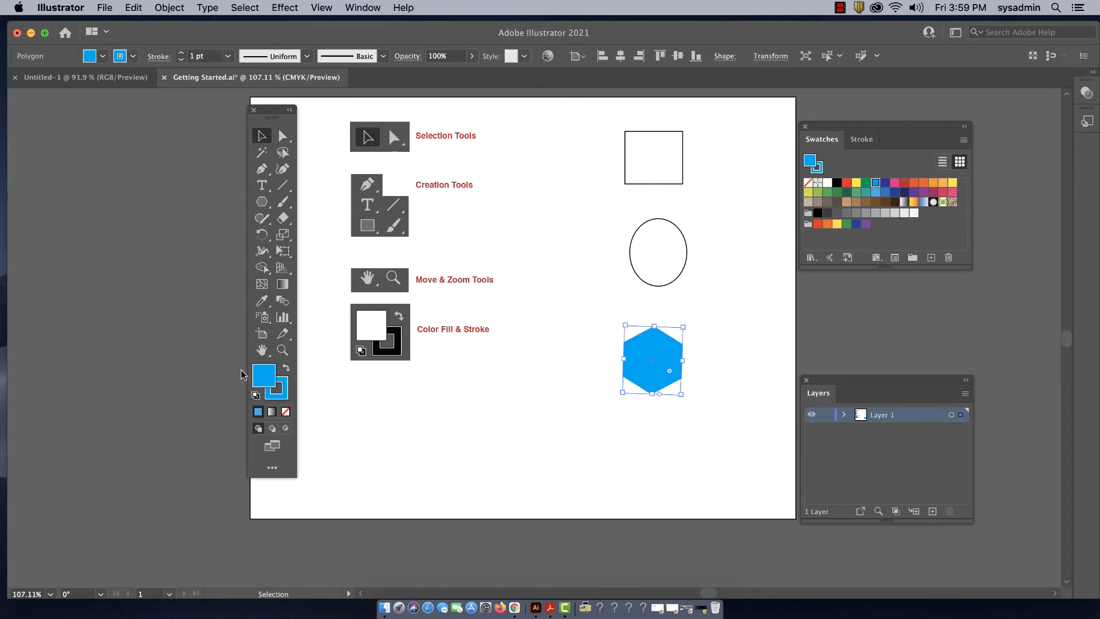
# - Apply the CMYK Magenta swatch to the hexagon's stroke and inspect the swatch options without changing them
pyautogui.click(286, 383)
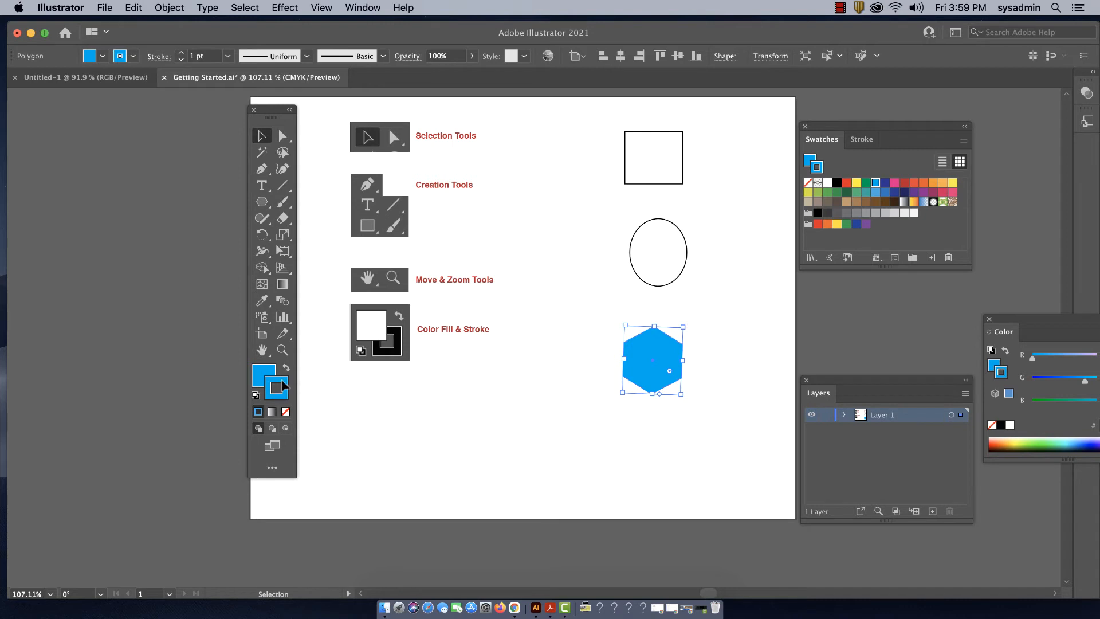
pyautogui.doubleClick(896, 184)
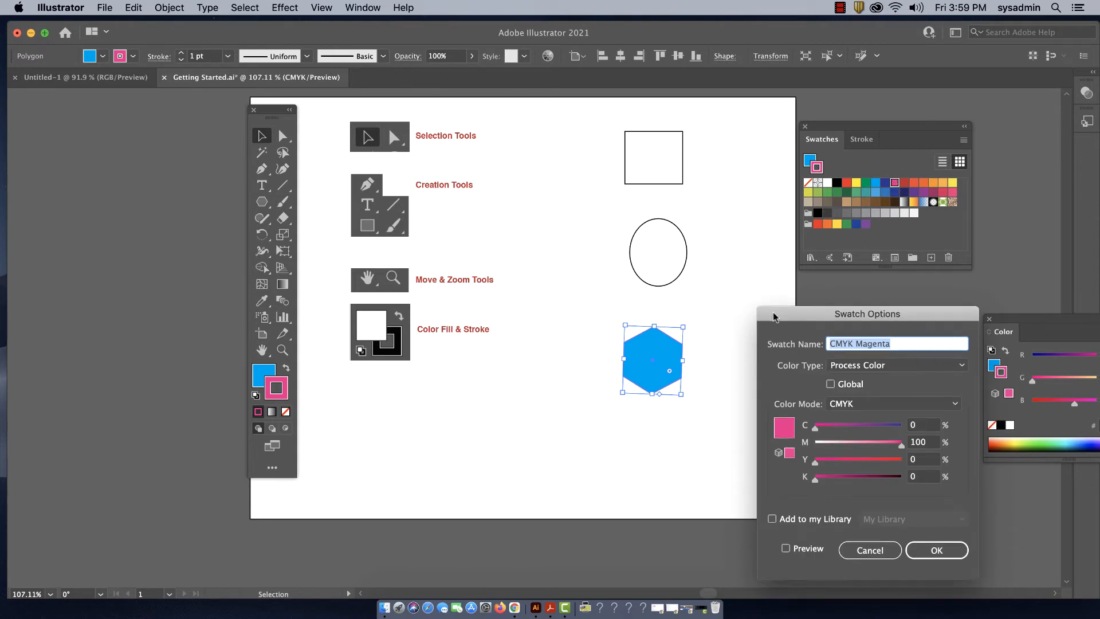
pyautogui.moveTo(768, 317); pyautogui.dragTo(766, 247)
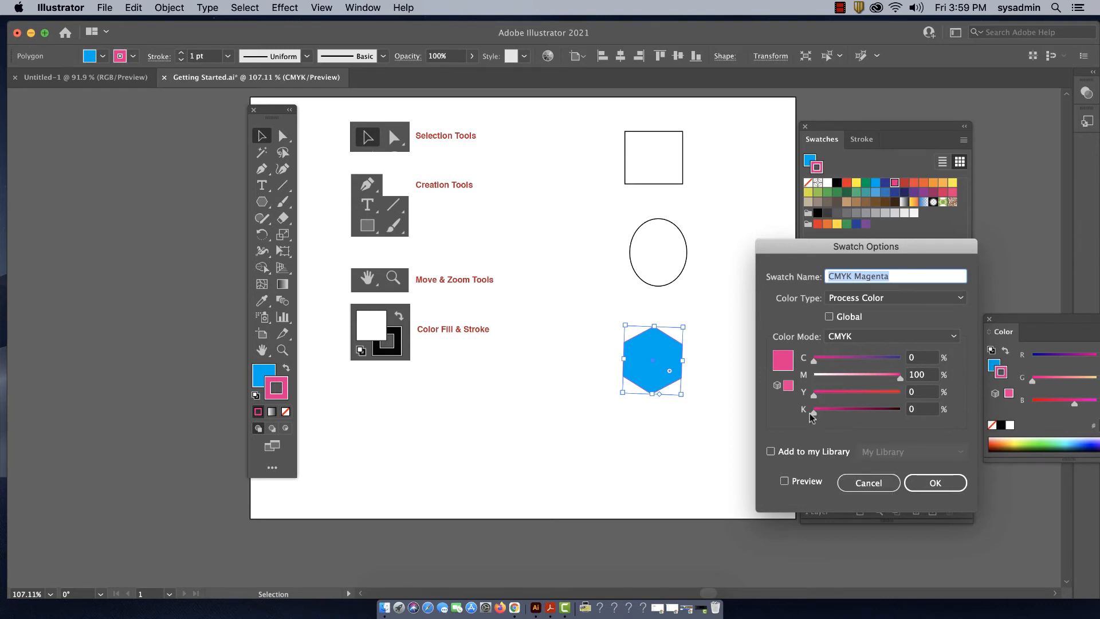
pyautogui.moveTo(817, 413)
pyautogui.mouseDown()
pyautogui.moveTo(897, 412)
pyautogui.moveTo(822, 413)
pyautogui.mouseUp()
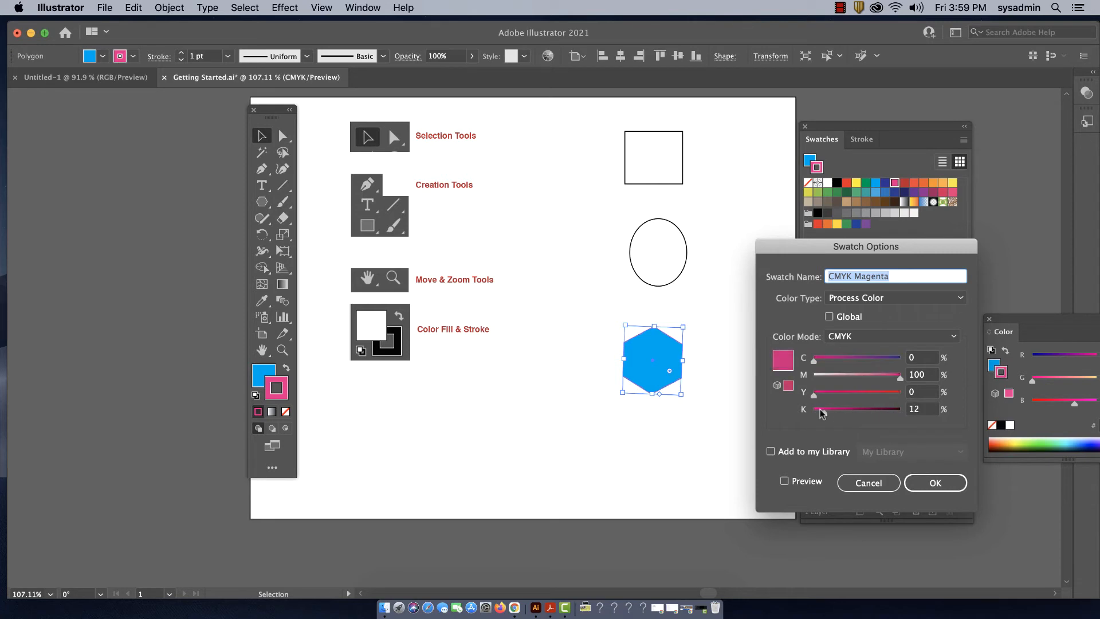
pyautogui.click(882, 483)
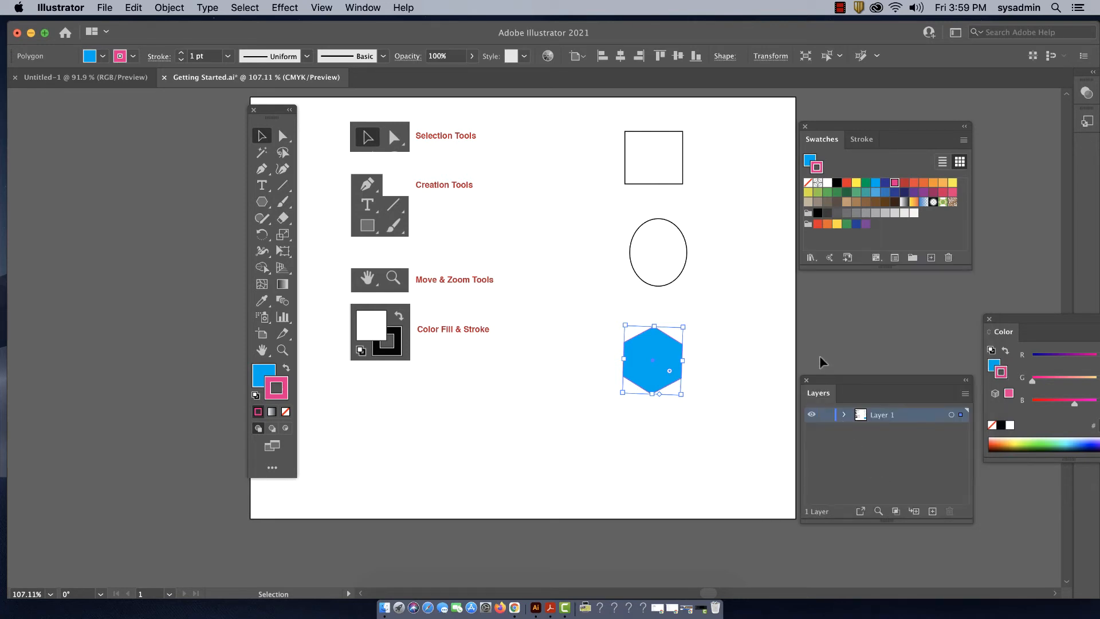
# - Delete the hexagon after nudging it, undo the deletion, and delete it again
pyautogui.moveTo(653, 359); pyautogui.dragTo(659, 347)
pyautogui.press('Delete')
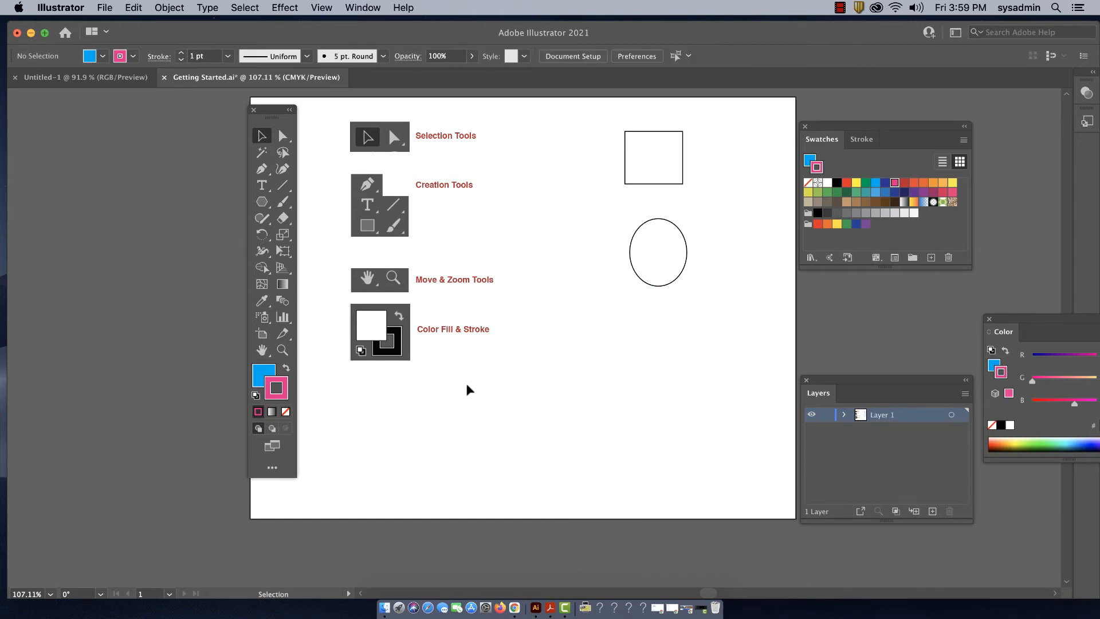
pyautogui.press('super+z')
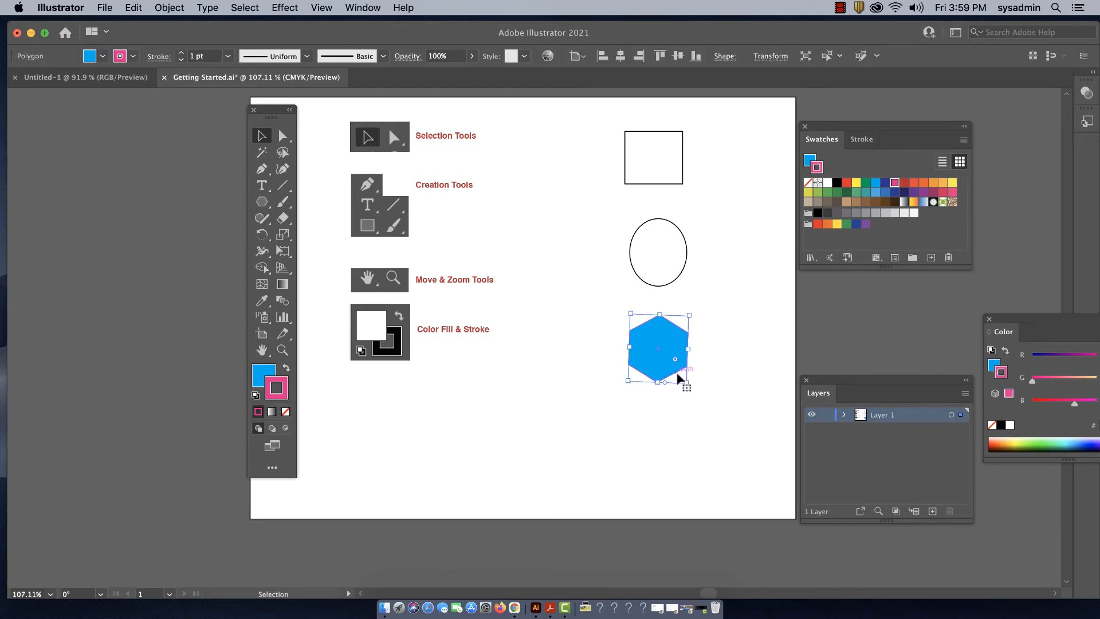
pyautogui.press('Delete')
# - Swap the ellipse's fill and stroke colors, and recolor it with a green fill and a red stroke
pyautogui.click(672, 281)
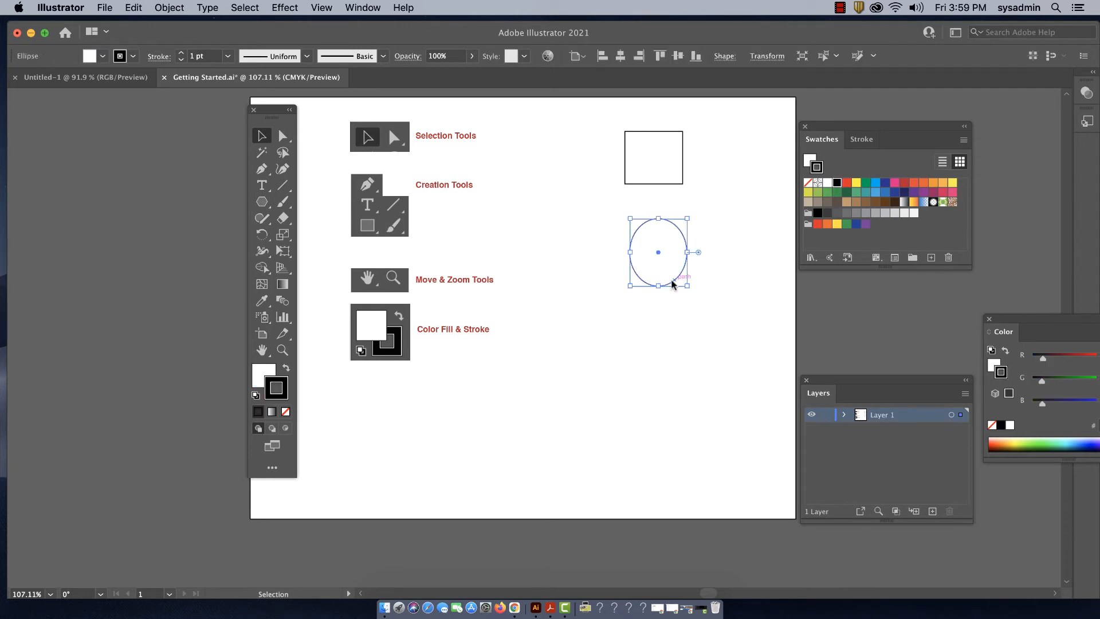
pyautogui.click(286, 368)
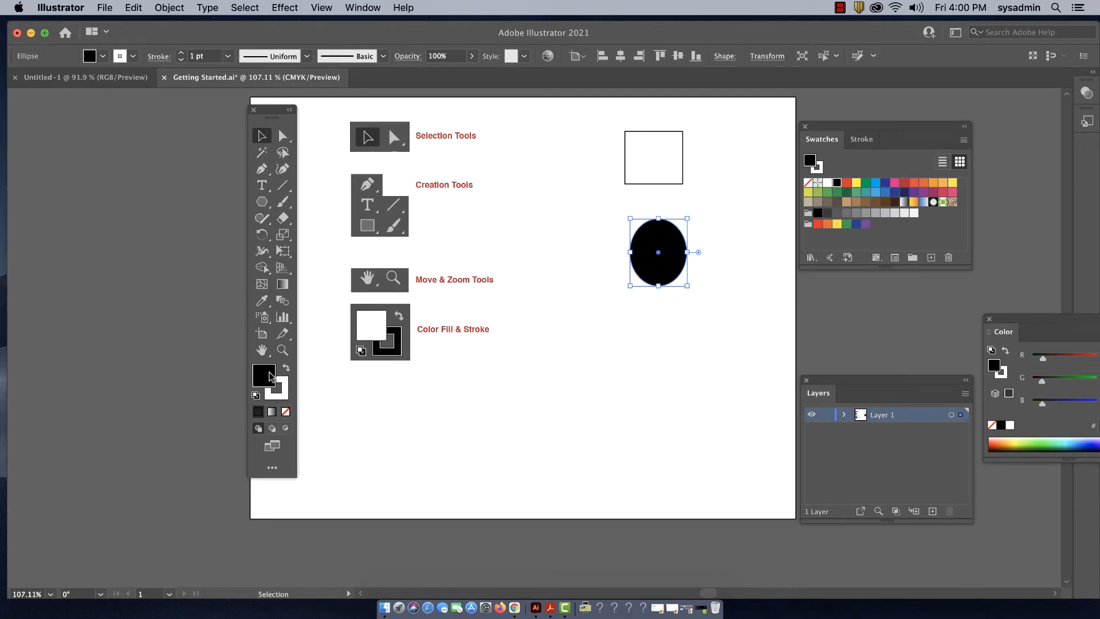
pyautogui.click(867, 184)
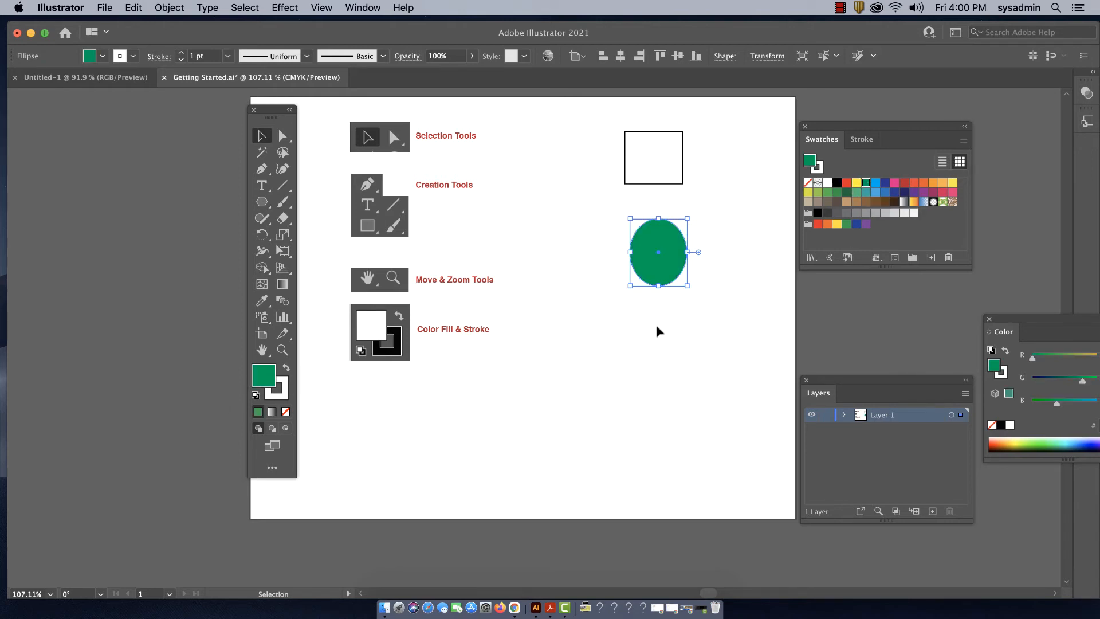
pyautogui.click(281, 388)
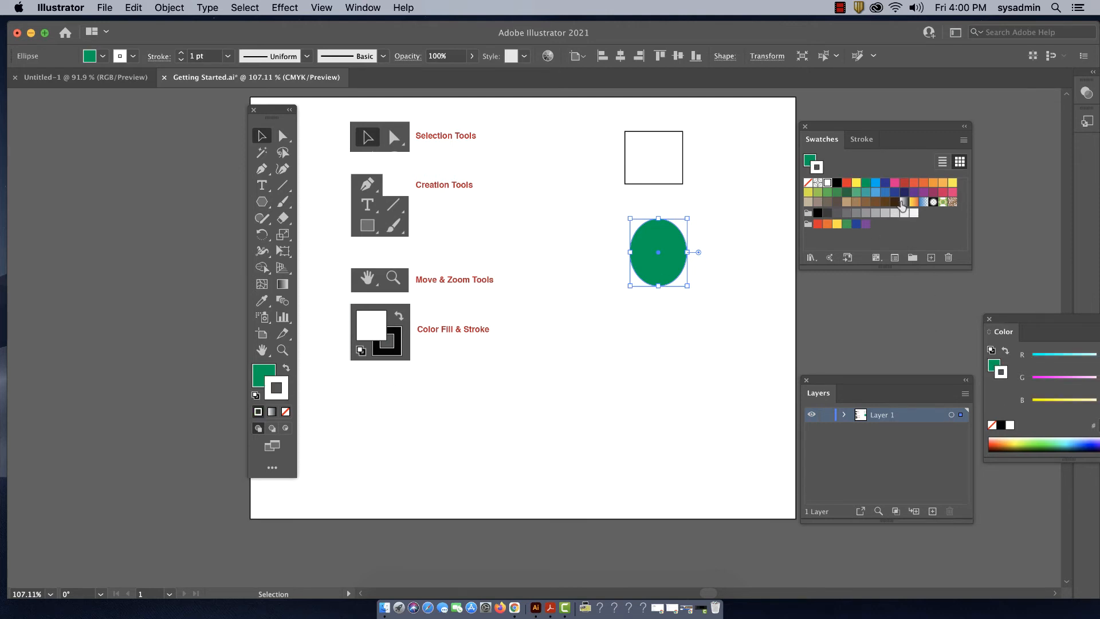
pyautogui.click(904, 183)
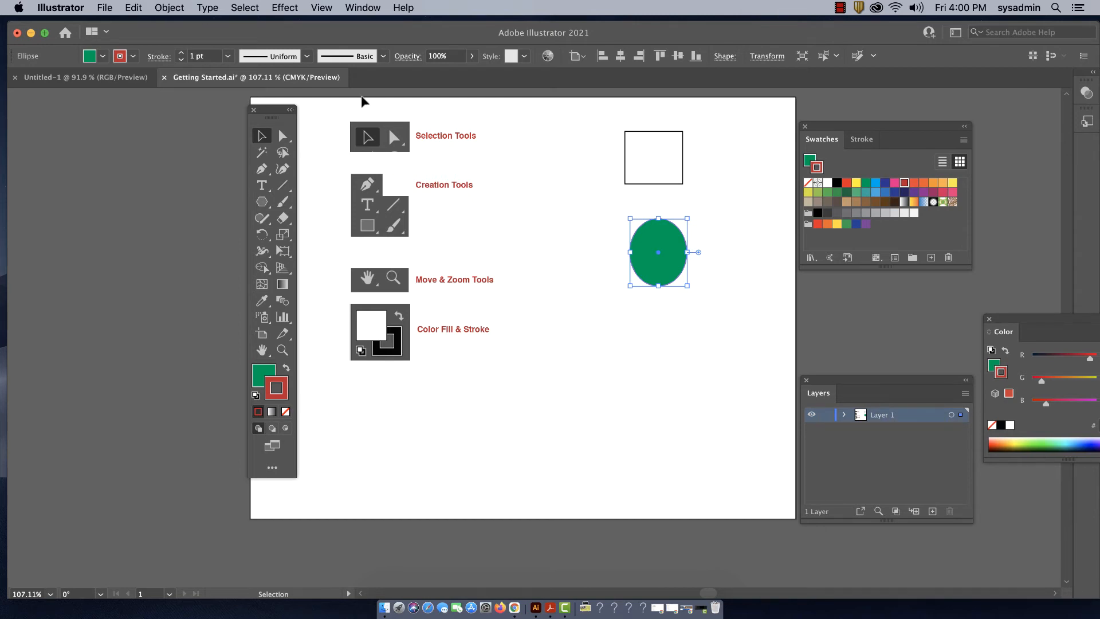
pyautogui.click(717, 245)
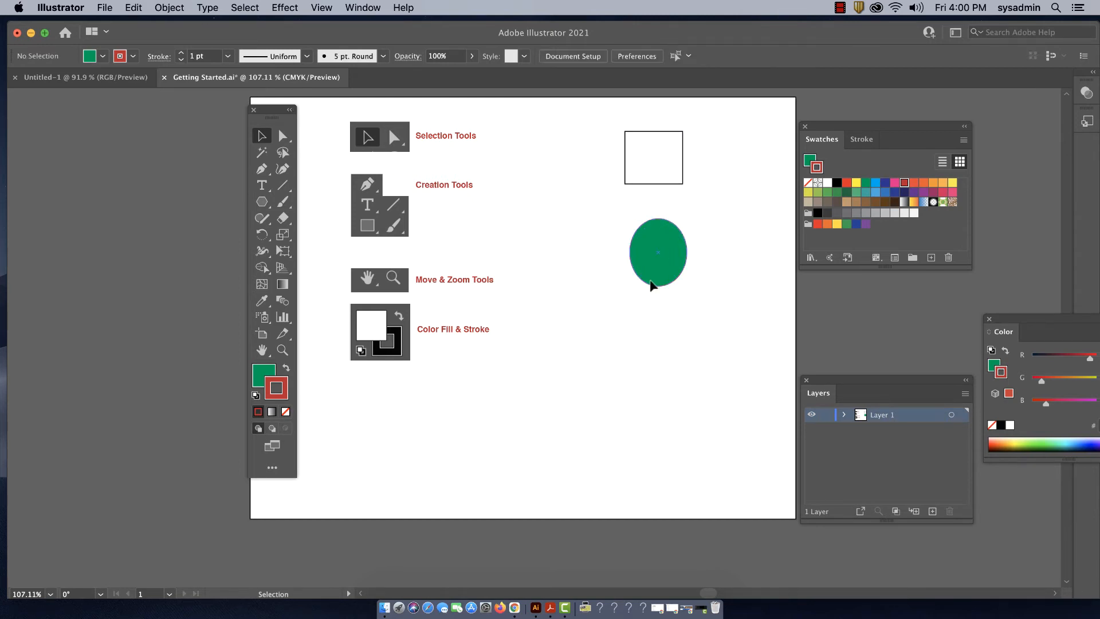
pyautogui.click(672, 249)
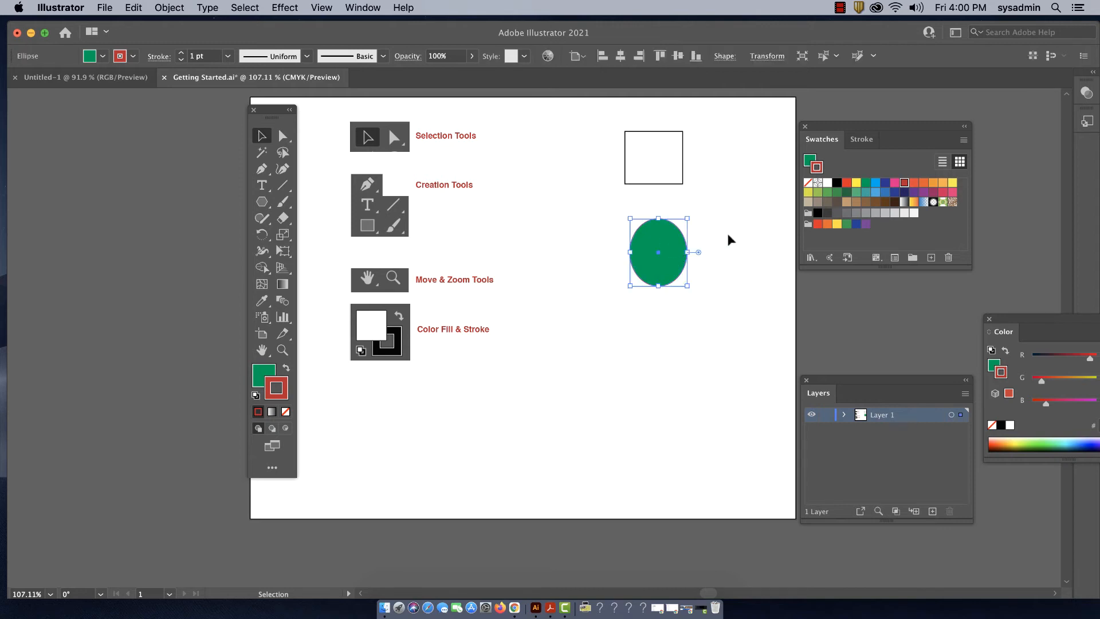
# - Increase the ellipse's stroke weight to 10 pt
pyautogui.click(182, 53)
pyautogui.click(182, 52)
pyautogui.click(181, 53)
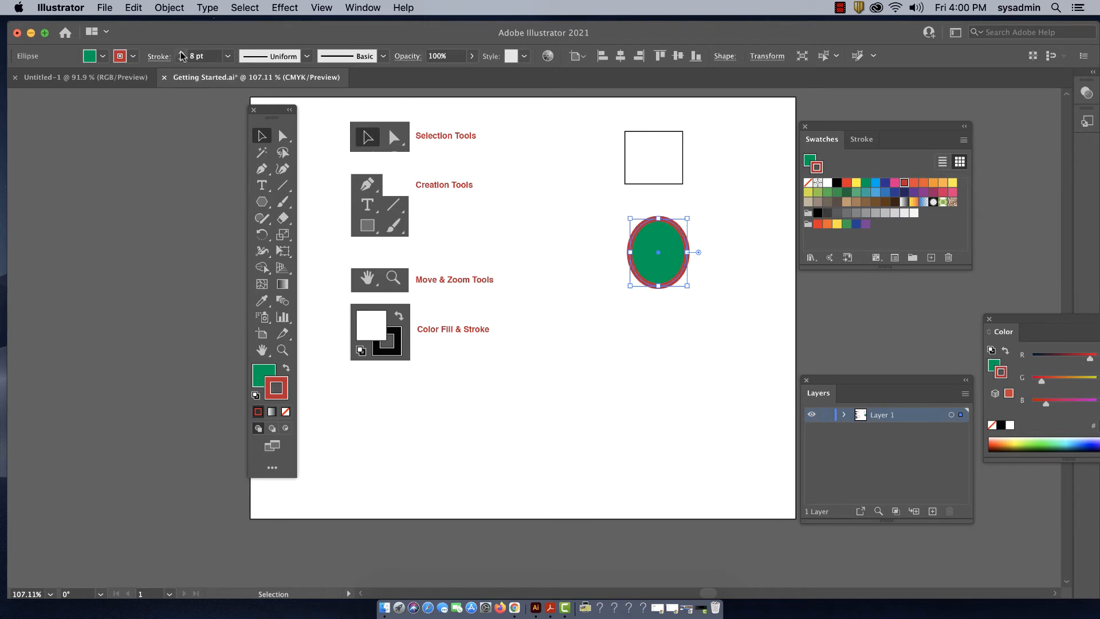
pyautogui.click(181, 53)
# - Bring up the Stroke panel, move it slightly higher, and set the ellipse's stroke weight to 7 pt
pyautogui.click(861, 139)
pyautogui.moveTo(862, 126); pyautogui.dragTo(858, 106)
pyautogui.click(353, 8)
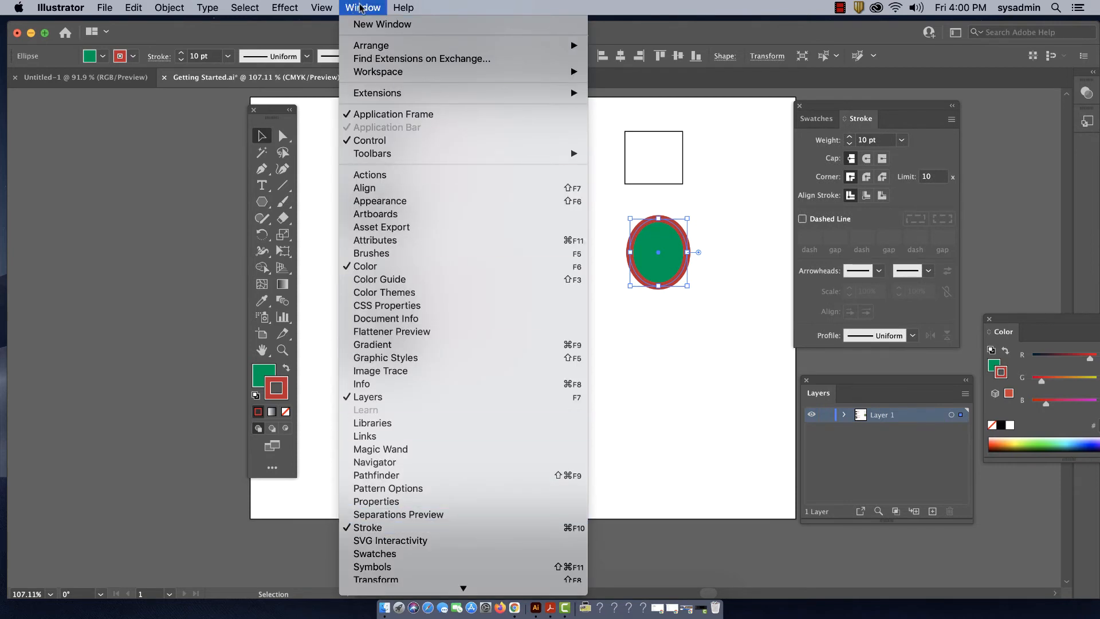
pyautogui.click(359, 8)
pyautogui.click(849, 144)
pyautogui.click(850, 144)
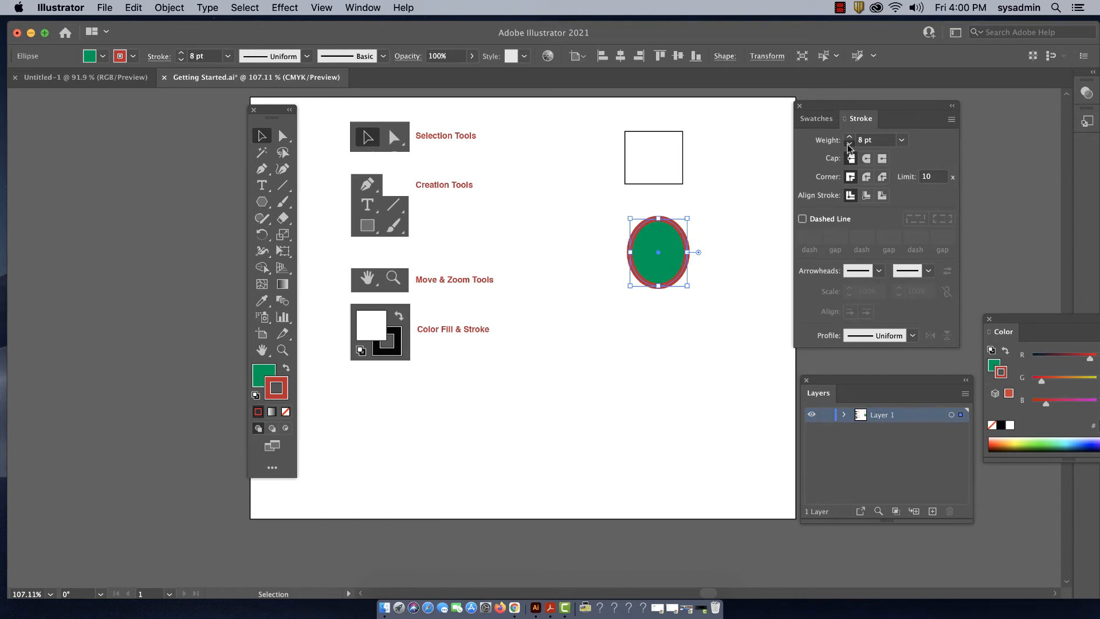
pyautogui.click(850, 144)
pyautogui.click(849, 144)
pyautogui.click(849, 144)
pyautogui.click(849, 144)
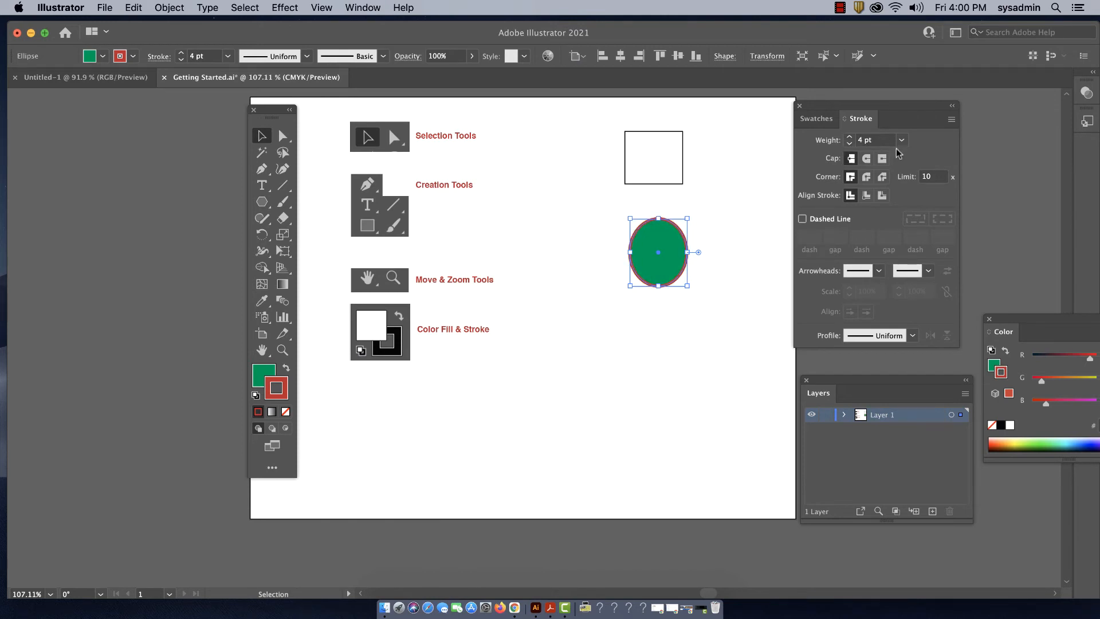
pyautogui.click(849, 137)
pyautogui.doubleClick(850, 137)
# - Make the ellipse's stroke a dashed line with 5 pt dashes and move the ellipse slightly down
pyautogui.click(802, 219)
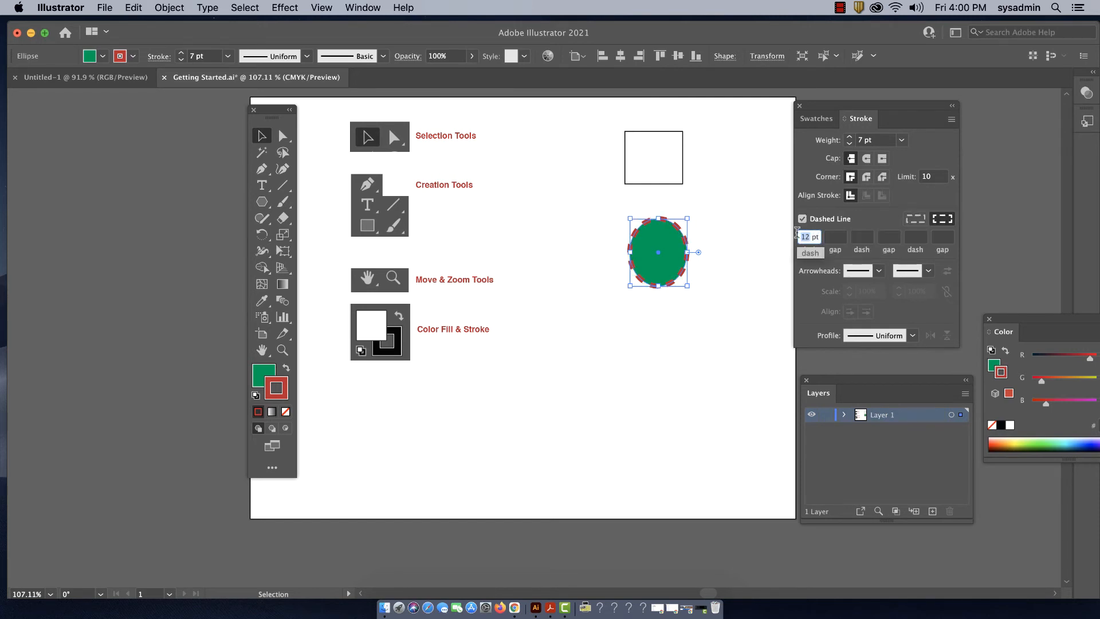
pyautogui.write('5')
pyautogui.press('Return')
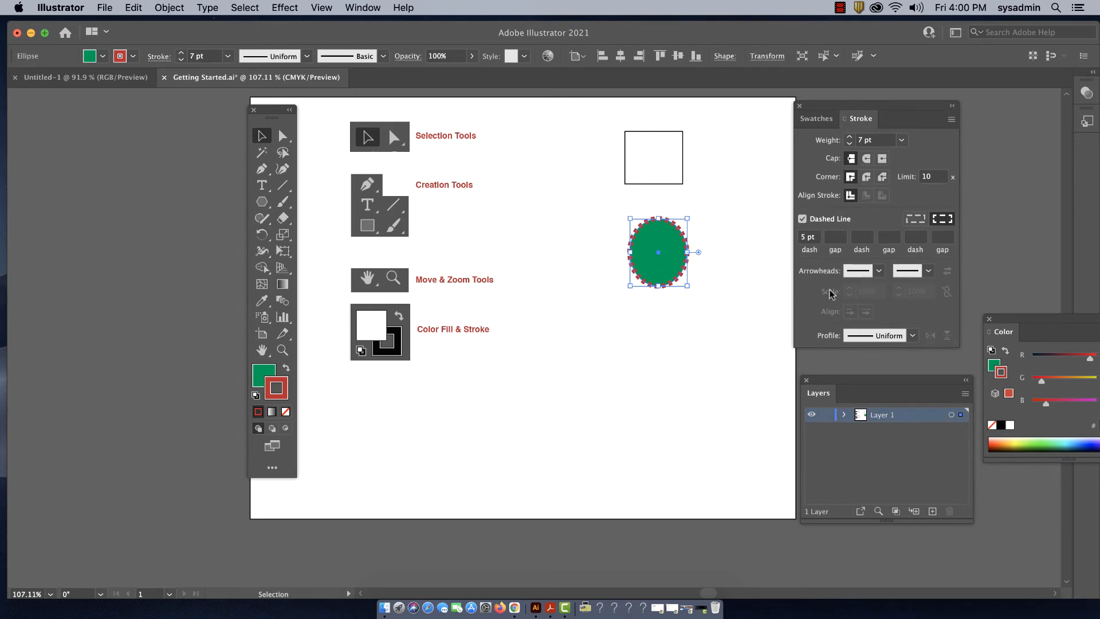
pyautogui.moveTo(668, 251); pyautogui.dragTo(668, 279)
# - Move the rectangle slightly down and enlarge it from its lower-right corner
pyautogui.click(666, 164)
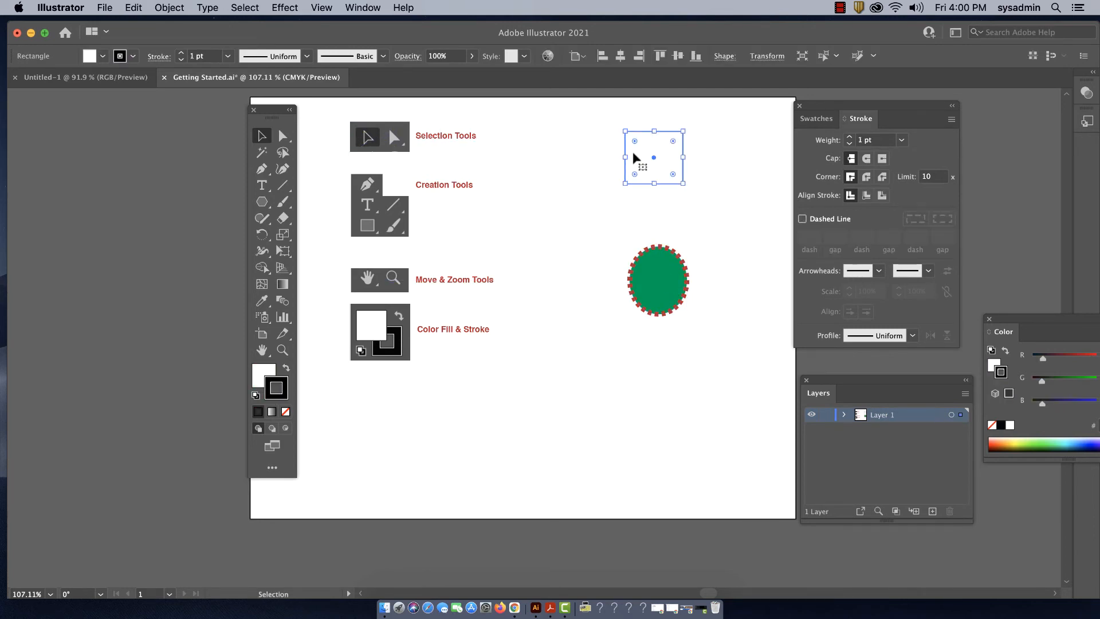
pyautogui.moveTo(650, 152); pyautogui.dragTo(646, 167)
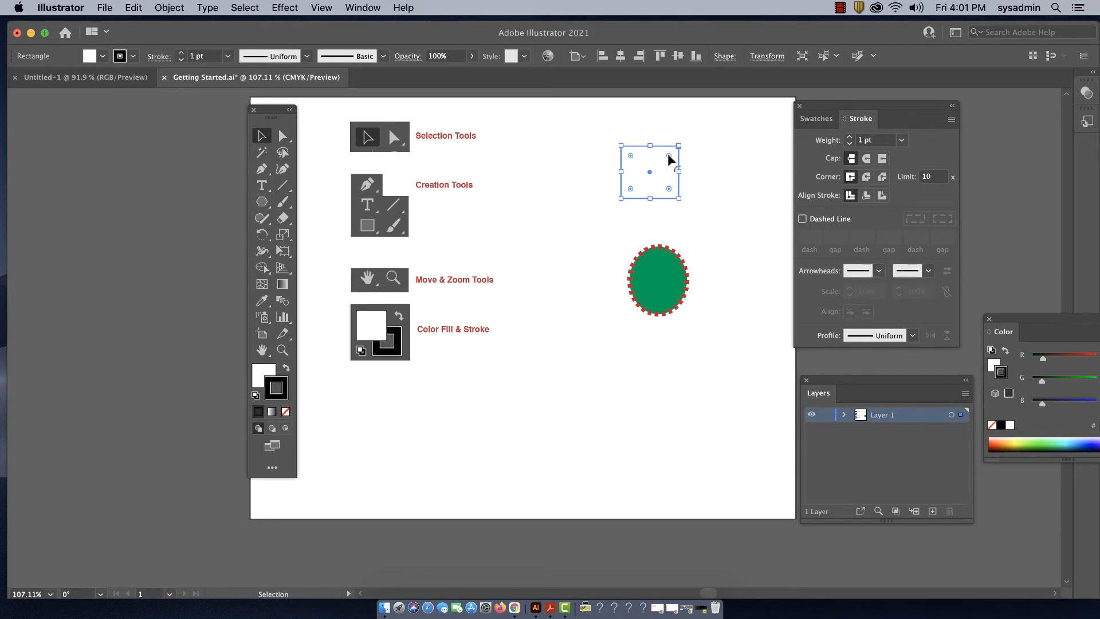
pyautogui.moveTo(675, 197); pyautogui.dragTo(692, 216)
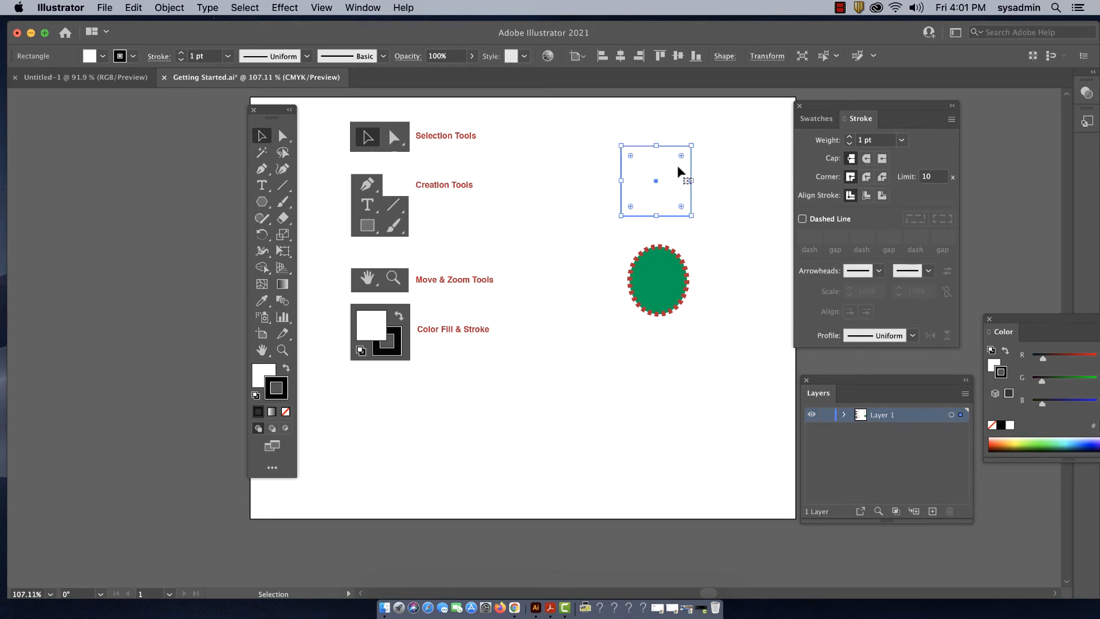
# - Round all four corners of the rectangle to a radius of about 23 pt
pyautogui.moveTo(678, 153)
pyautogui.mouseDown()
pyautogui.moveTo(672, 165)
pyautogui.moveTo(697, 144)
pyautogui.moveTo(663, 173)
pyautogui.moveTo(679, 169)
pyautogui.mouseUp()
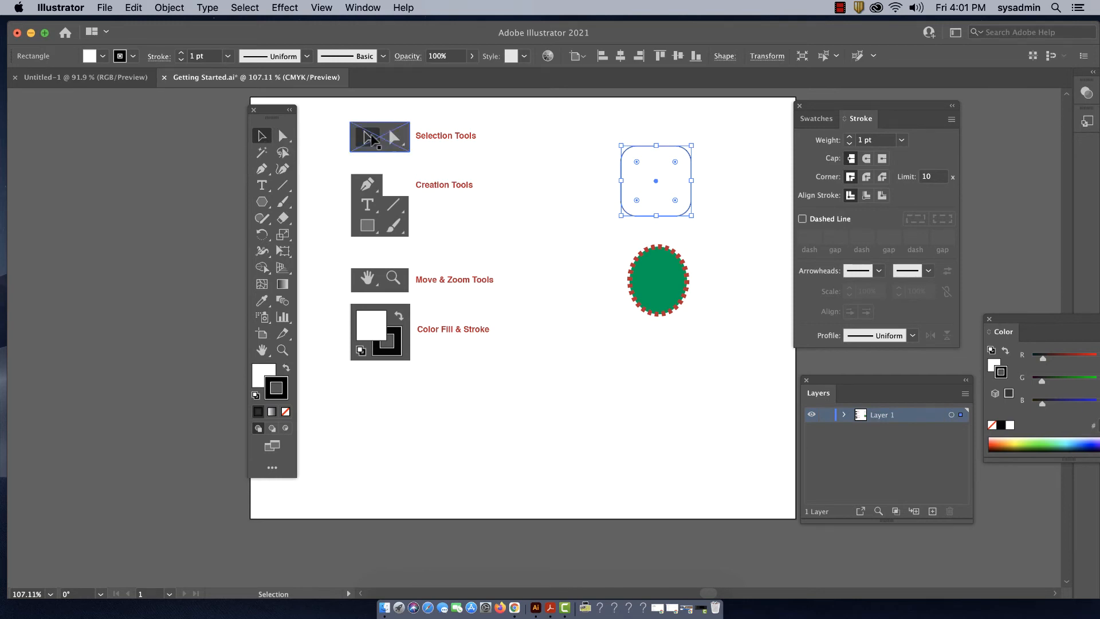
pyautogui.click(739, 188)
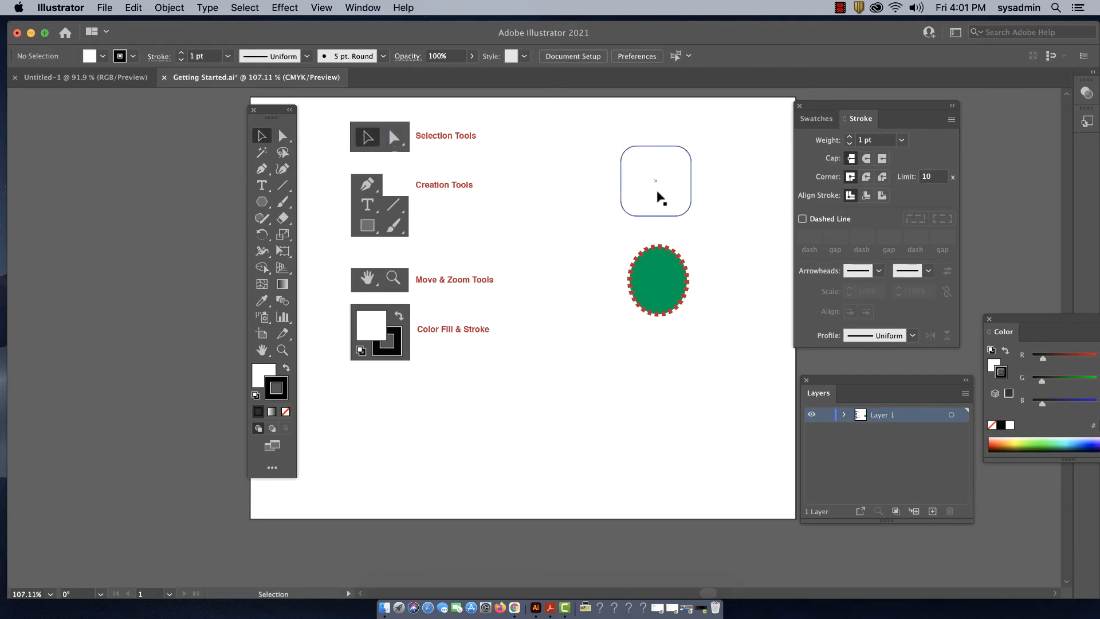
# - Move the rounded rectangle slightly up and to the right, and move the ellipse up so it is centred beneath it
pyautogui.moveTo(658, 192)
pyautogui.mouseDown()
pyautogui.moveTo(626, 174)
pyautogui.moveTo(669, 174)
pyautogui.mouseUp()
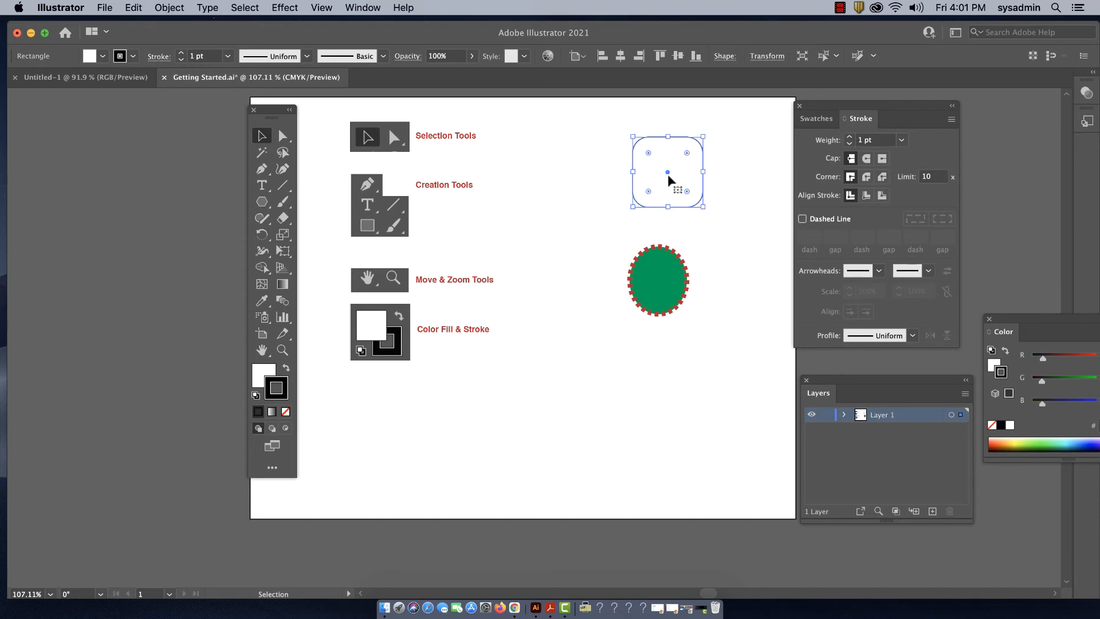
pyautogui.moveTo(665, 287)
pyautogui.mouseDown()
pyautogui.moveTo(686, 274)
pyautogui.moveTo(654, 264)
pyautogui.moveTo(664, 263)
pyautogui.mouseUp()
pyautogui.click(709, 306)
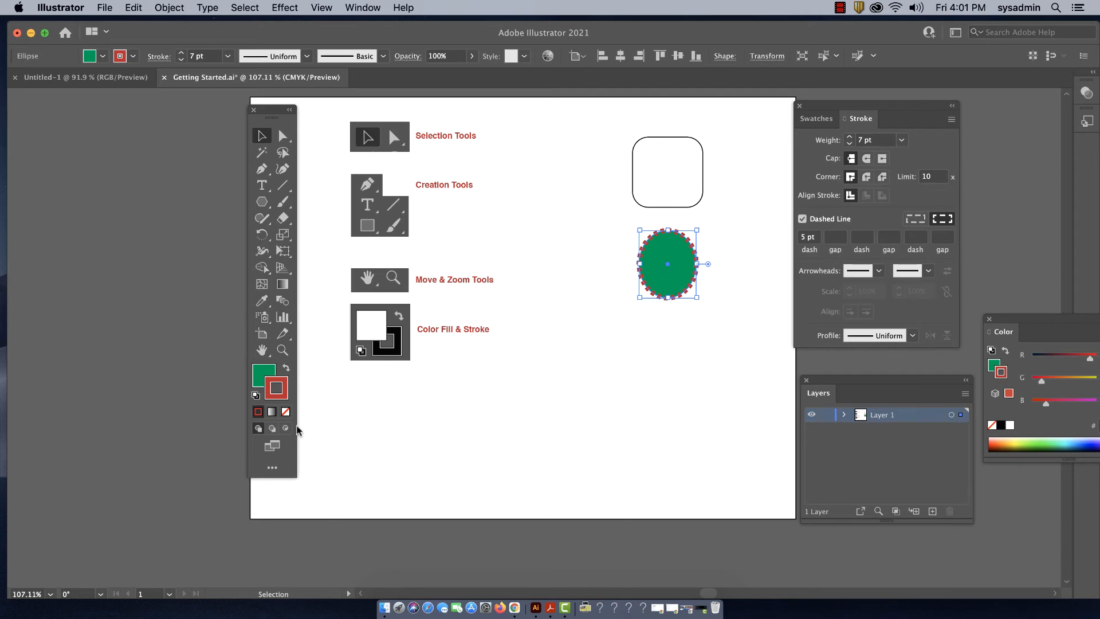
pyautogui.click(701, 202)
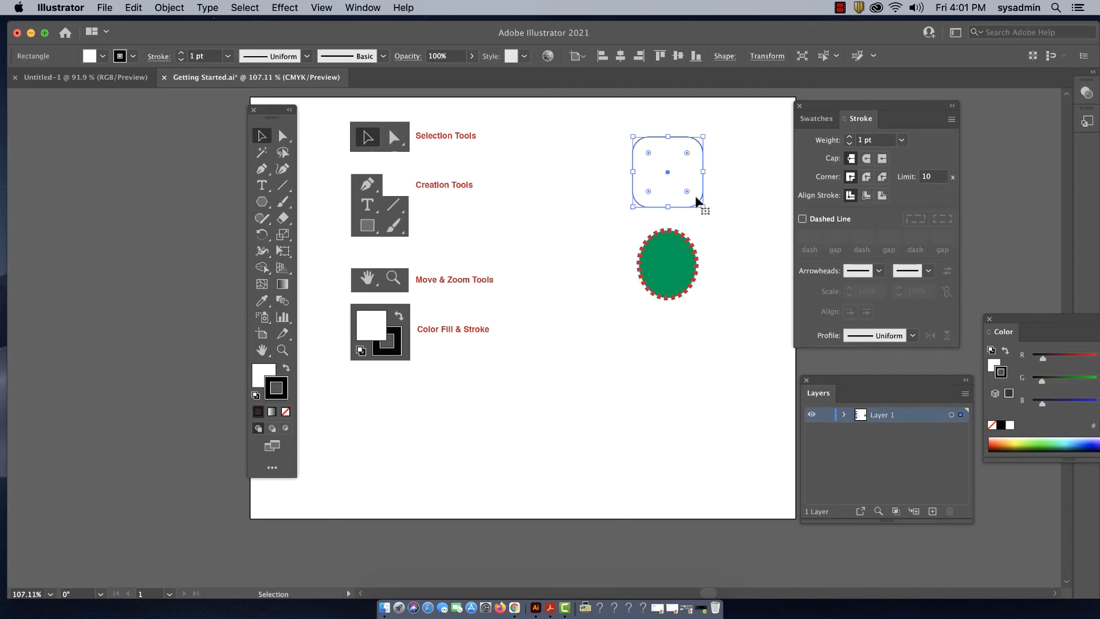
pyautogui.click(709, 160)
pyautogui.click(671, 169)
# - Distort the rounded rectangle into an irregular shape by moving individual anchor points outward with the Direct Selection tool
pyautogui.click(283, 136)
pyautogui.click(742, 167)
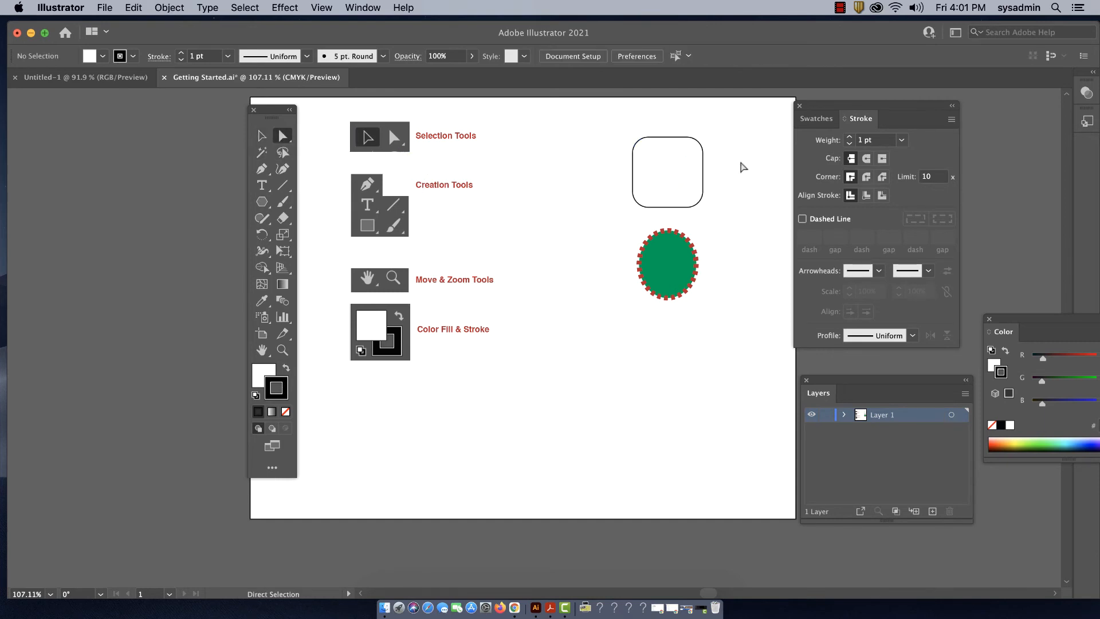
pyautogui.click(704, 153)
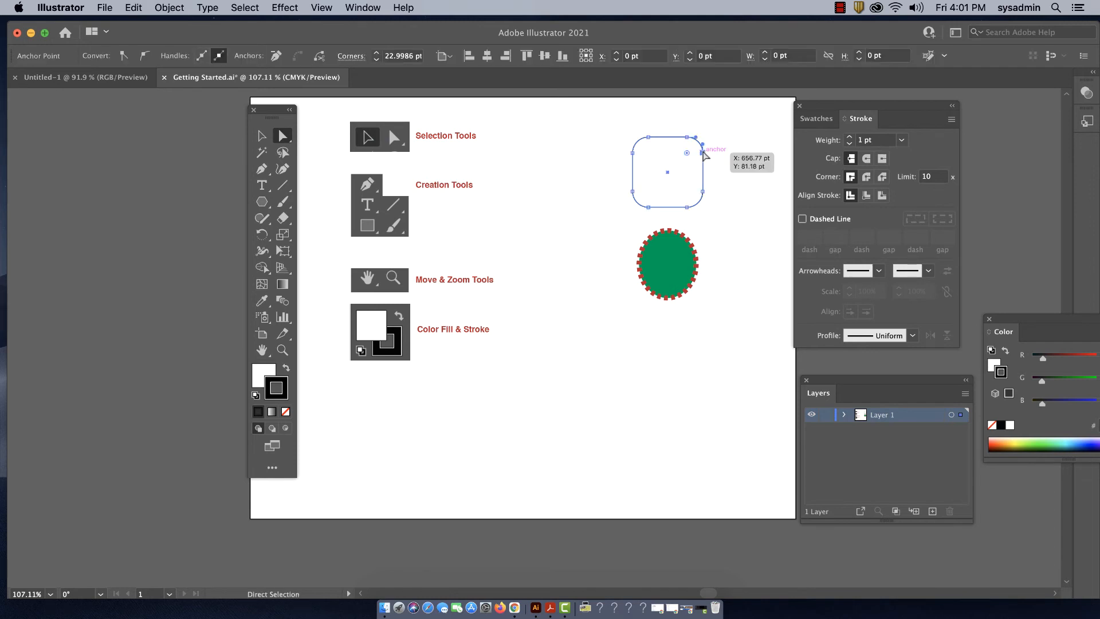
pyautogui.click(704, 154)
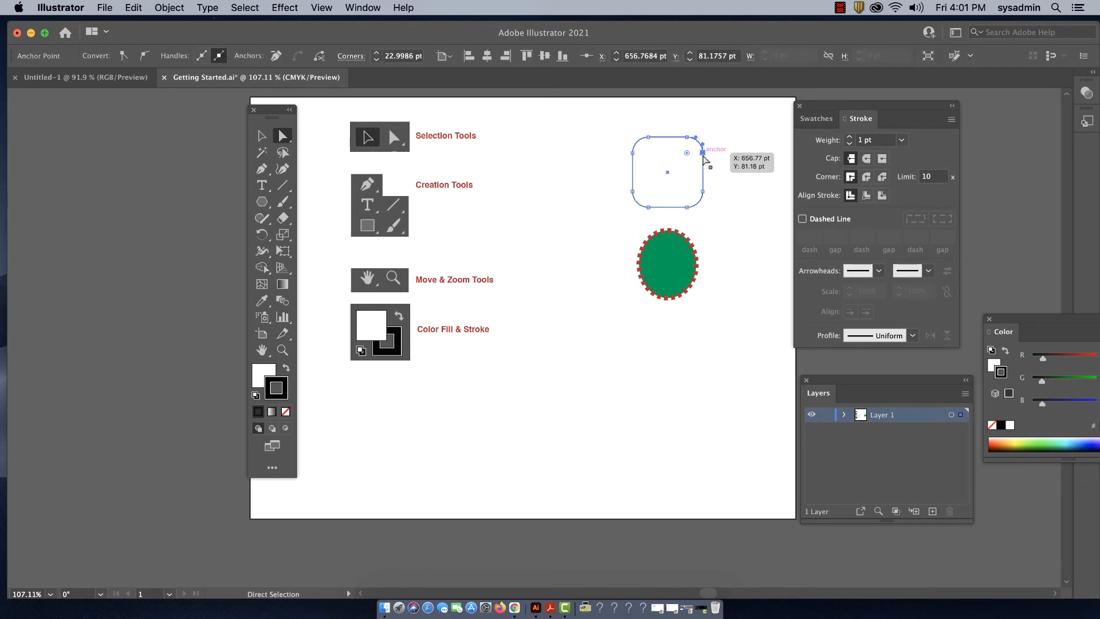
pyautogui.moveTo(704, 154); pyautogui.dragTo(702, 199)
pyautogui.click(717, 199)
pyautogui.click(700, 203)
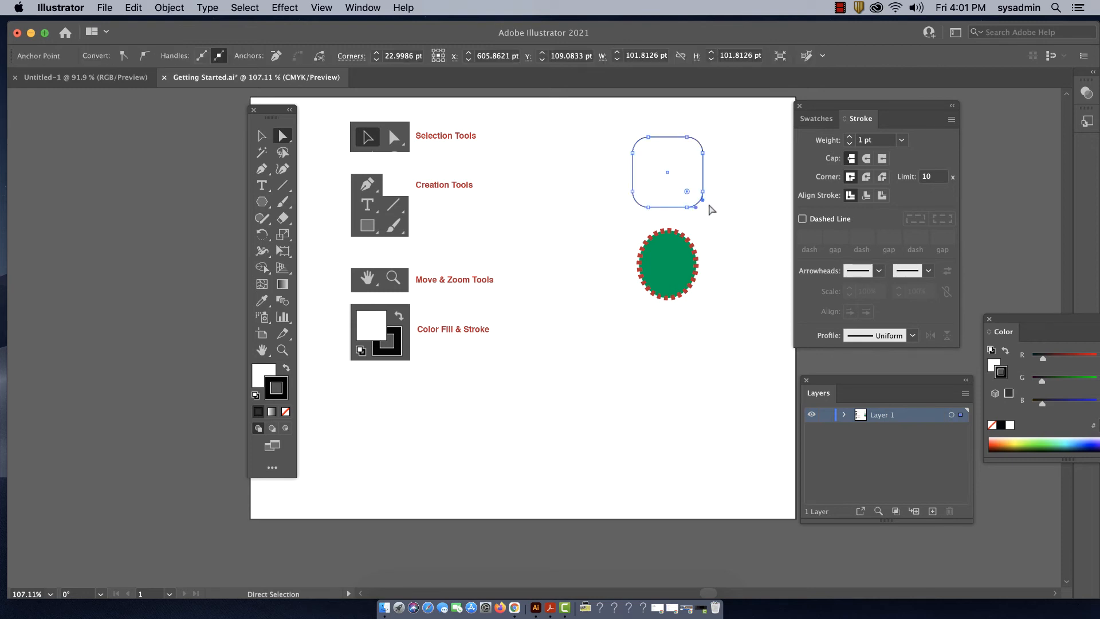
pyautogui.moveTo(700, 195); pyautogui.dragTo(620, 154)
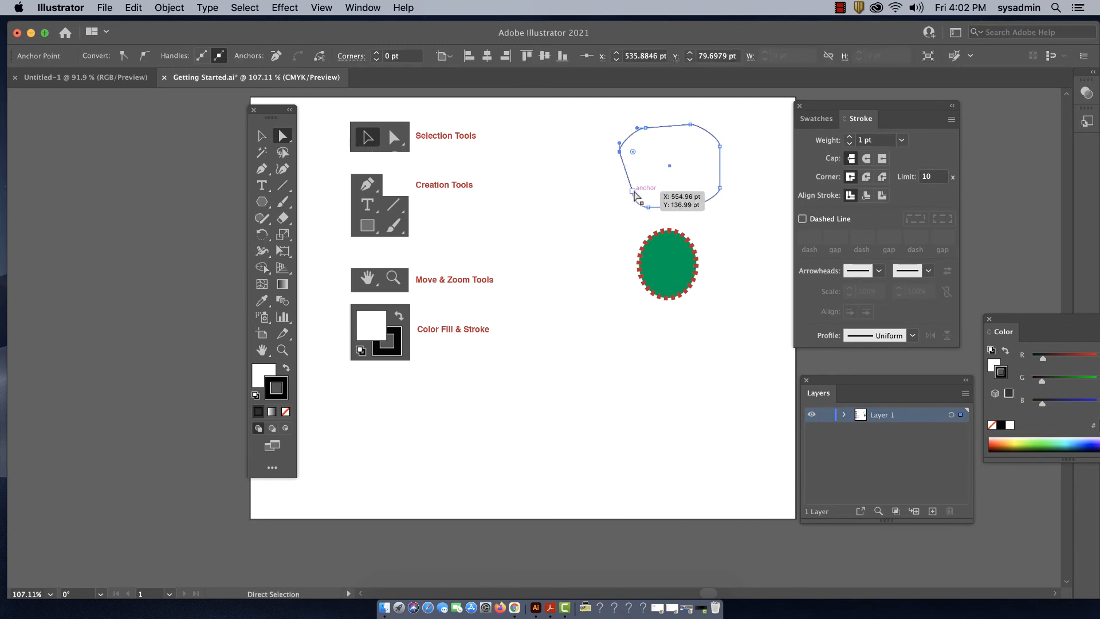
pyautogui.moveTo(633, 192); pyautogui.dragTo(694, 212)
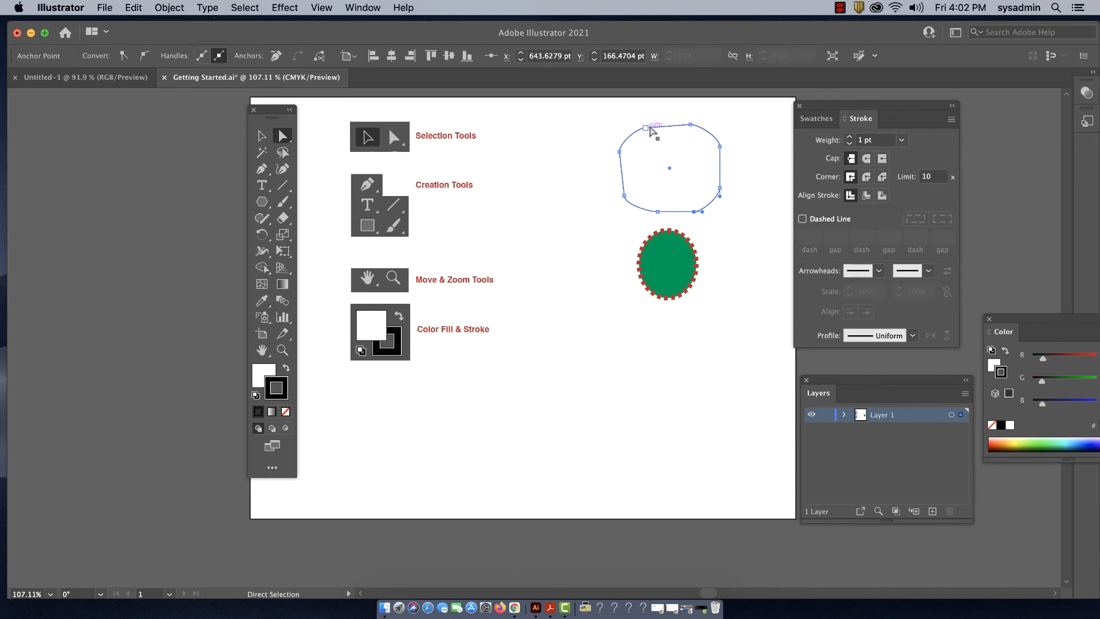
pyautogui.moveTo(645, 128); pyautogui.dragTo(646, 124)
pyautogui.click(605, 137)
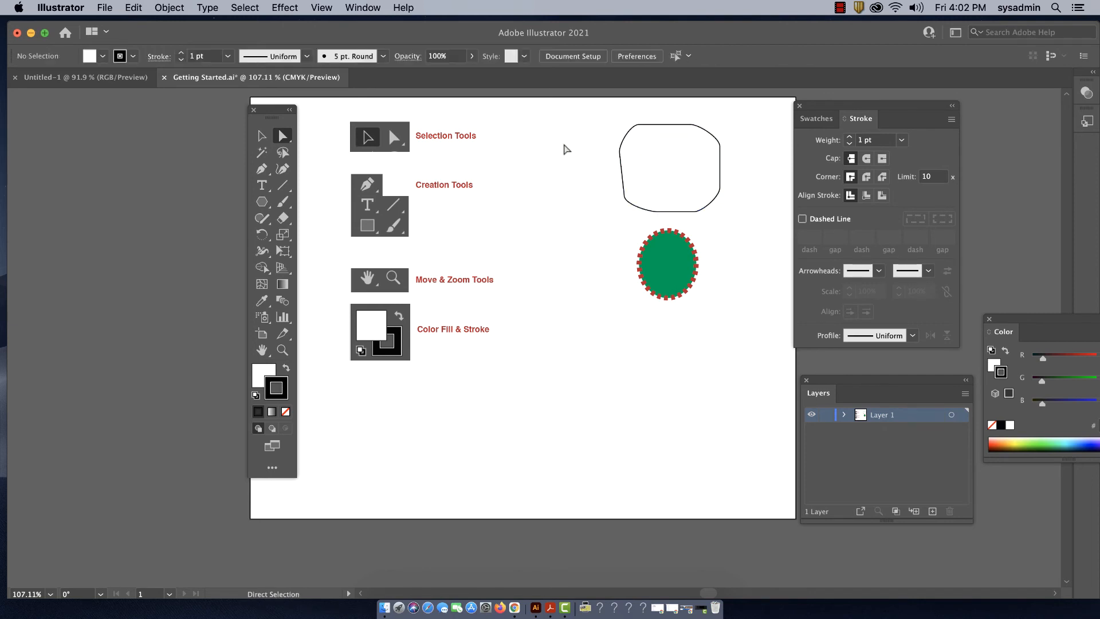
# - Delete the distorted shape, starting with its upper edge segment and continuing with the rest of the path
pyautogui.click(680, 125)
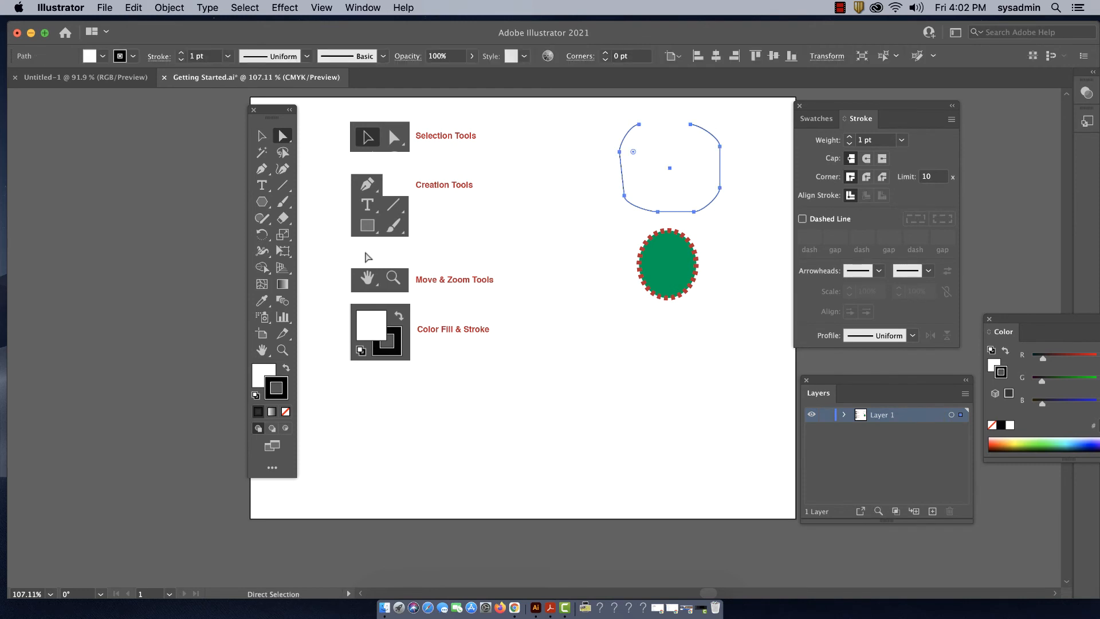
pyautogui.click(231, 201)
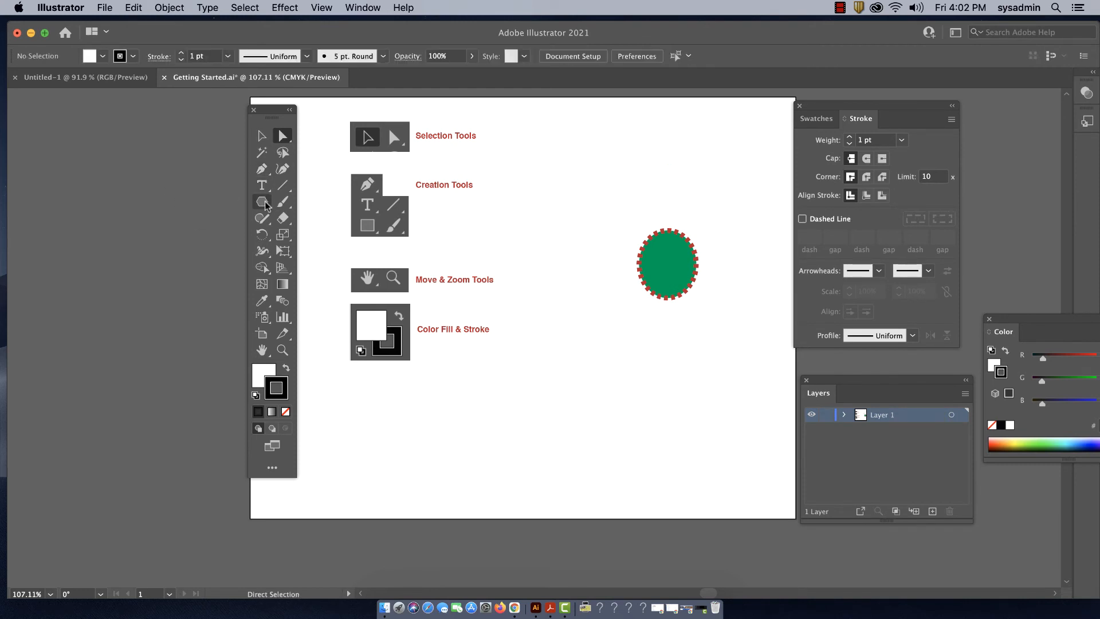
# - Draw a new plain rectangle above the ellipse with the Rectangle tool and delete it
pyautogui.moveTo(266, 205); pyautogui.dragTo(311, 203)
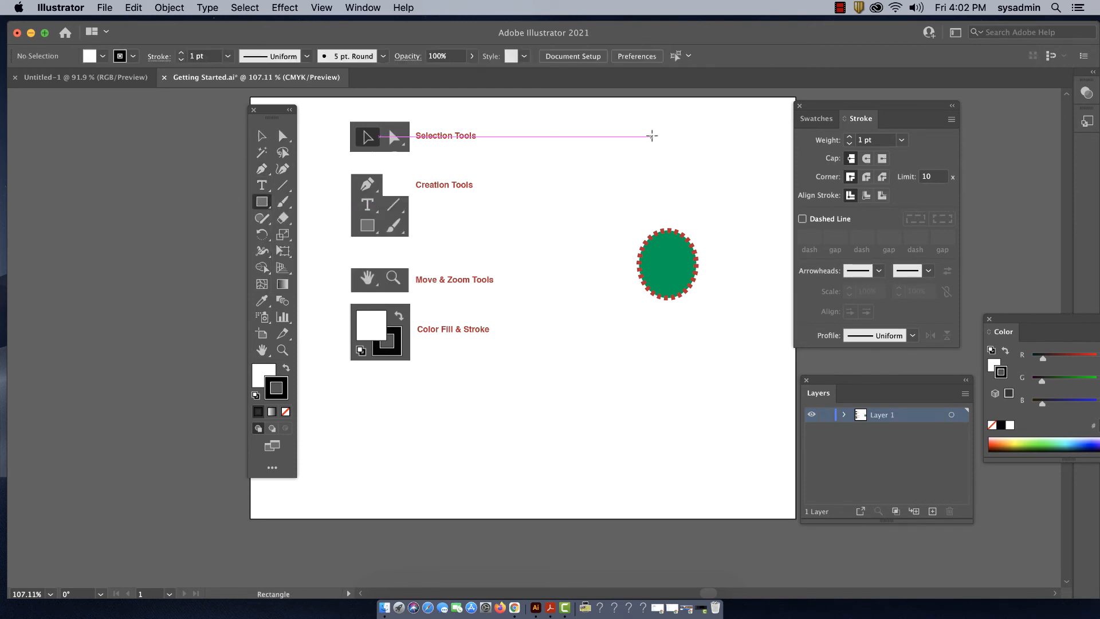
pyautogui.moveTo(650, 133); pyautogui.dragTo(718, 188)
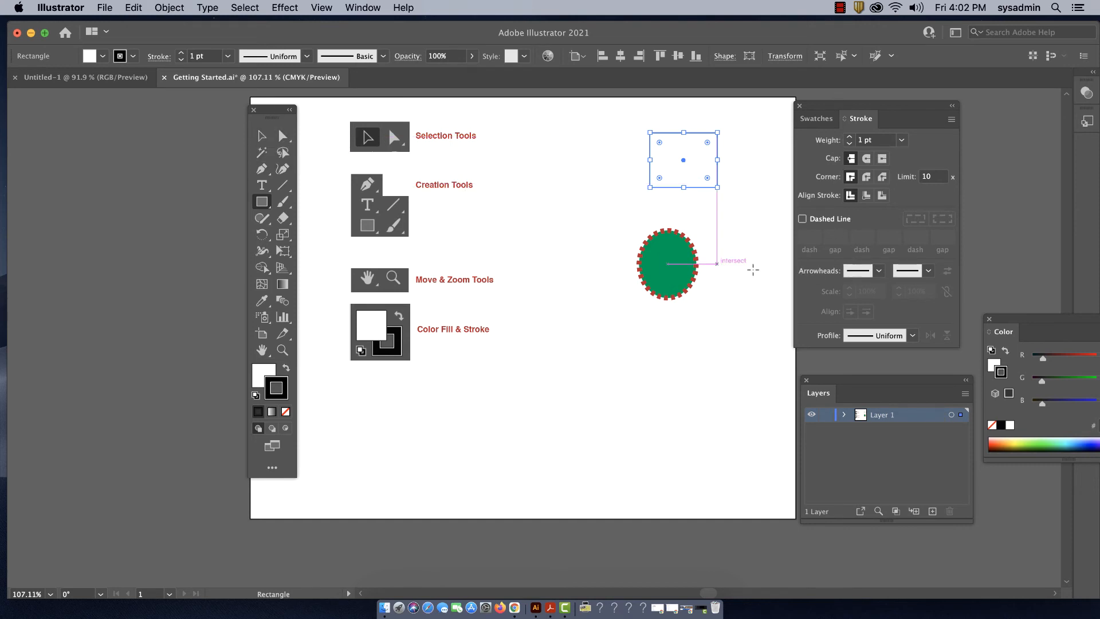
pyautogui.click(262, 135)
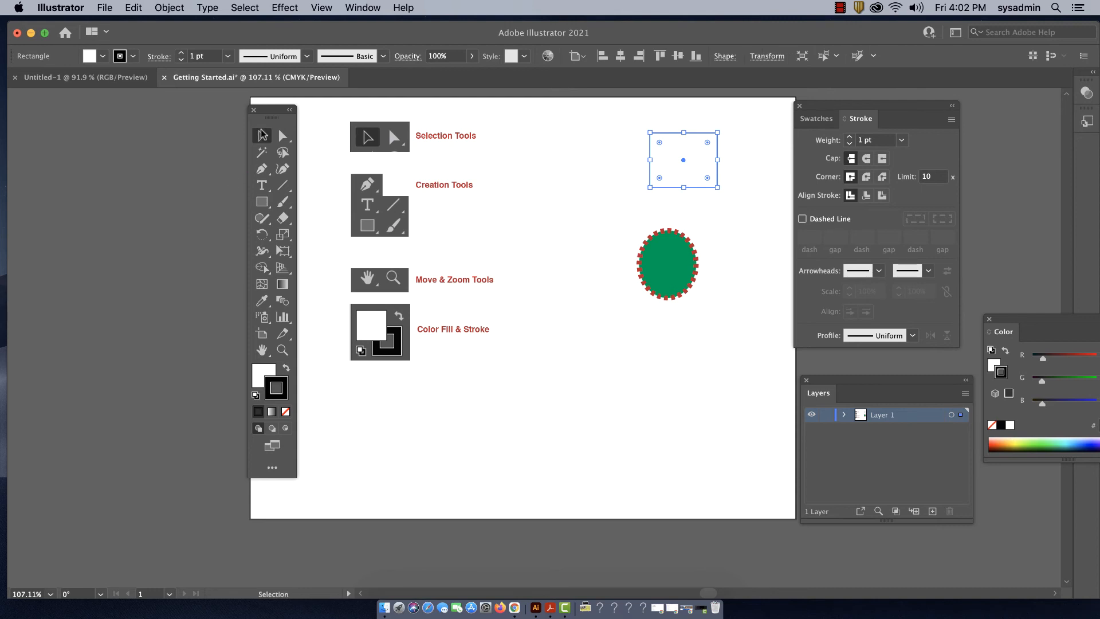
pyautogui.press('Delete')
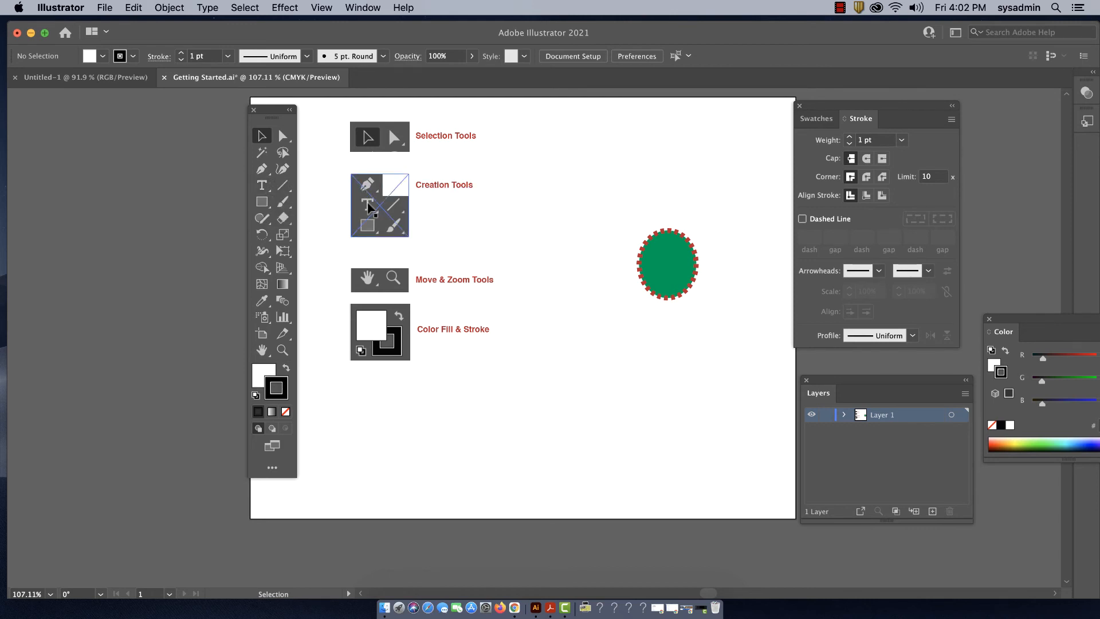
# - Draw a spiral above and to the left of the ellipse with the Spiral tool
pyautogui.click(283, 186)
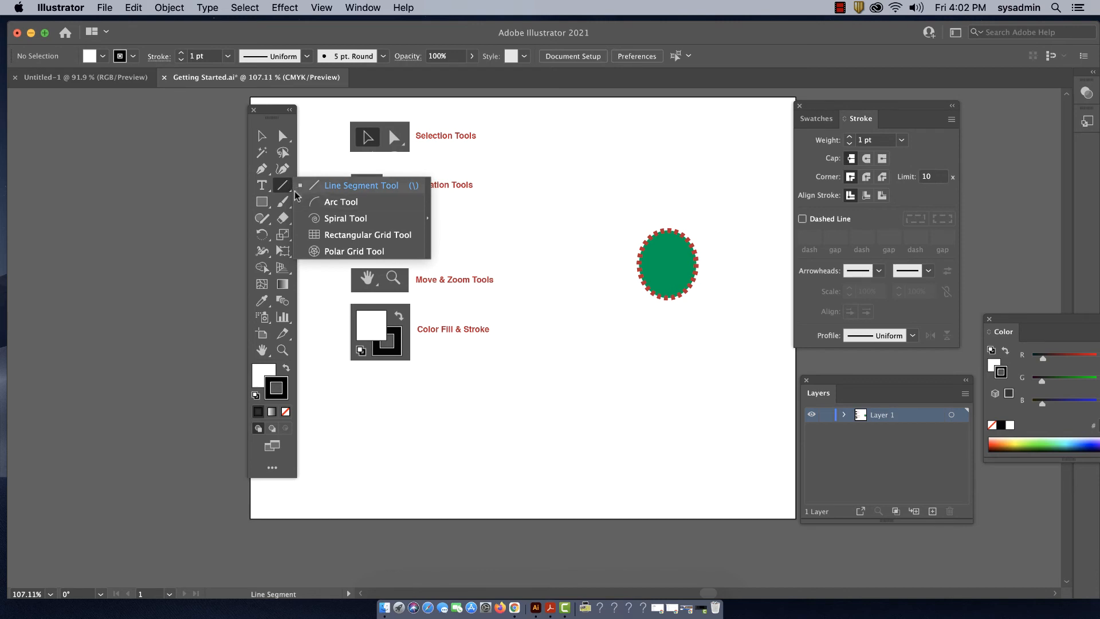
pyautogui.click(284, 140)
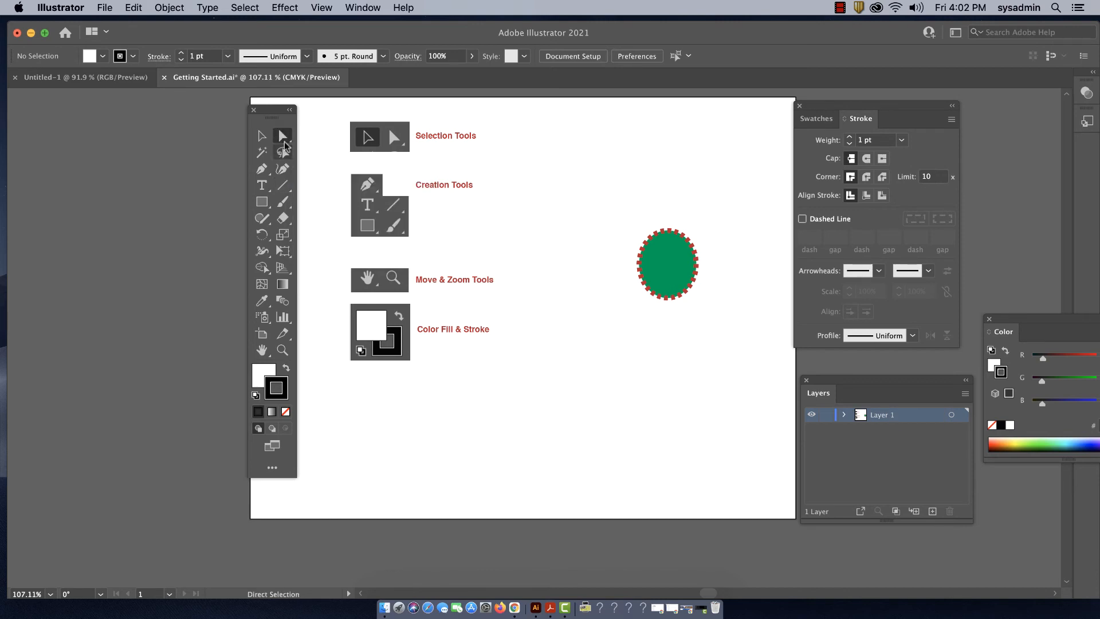
pyautogui.click(284, 188)
pyautogui.click(286, 190)
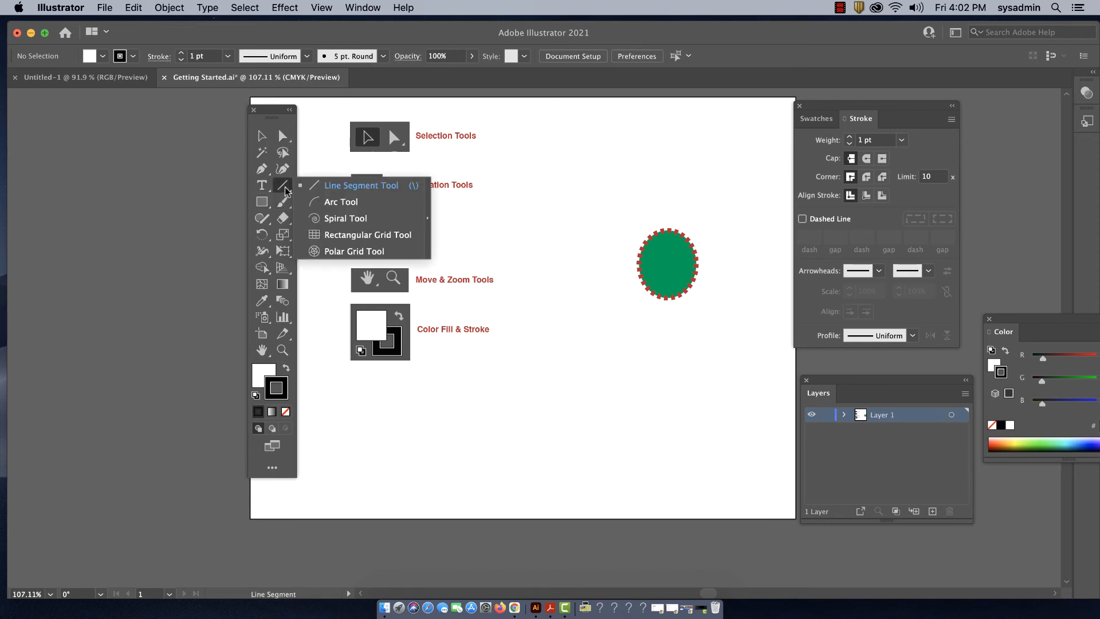
pyautogui.click(334, 219)
pyautogui.moveTo(617, 159); pyautogui.dragTo(647, 188)
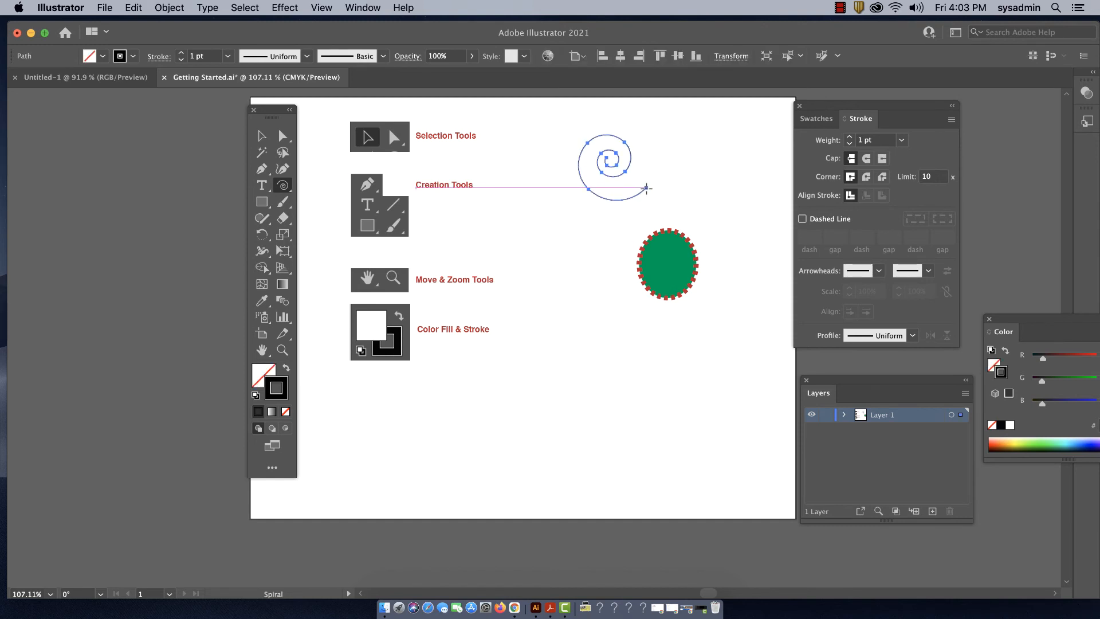
# - Increase the spiral's stroke weight to 6 pt and delete the spiral
pyautogui.click(850, 138)
pyautogui.click(849, 138)
pyautogui.click(850, 138)
pyautogui.click(850, 138)
pyautogui.click(850, 137)
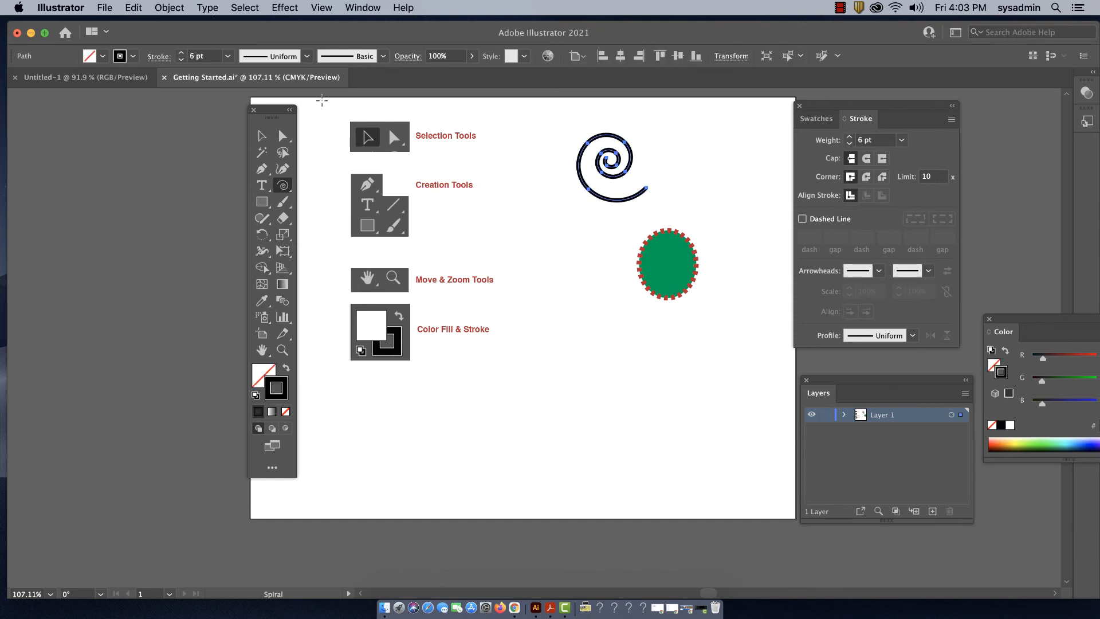
pyautogui.click(262, 136)
pyautogui.press('Delete')
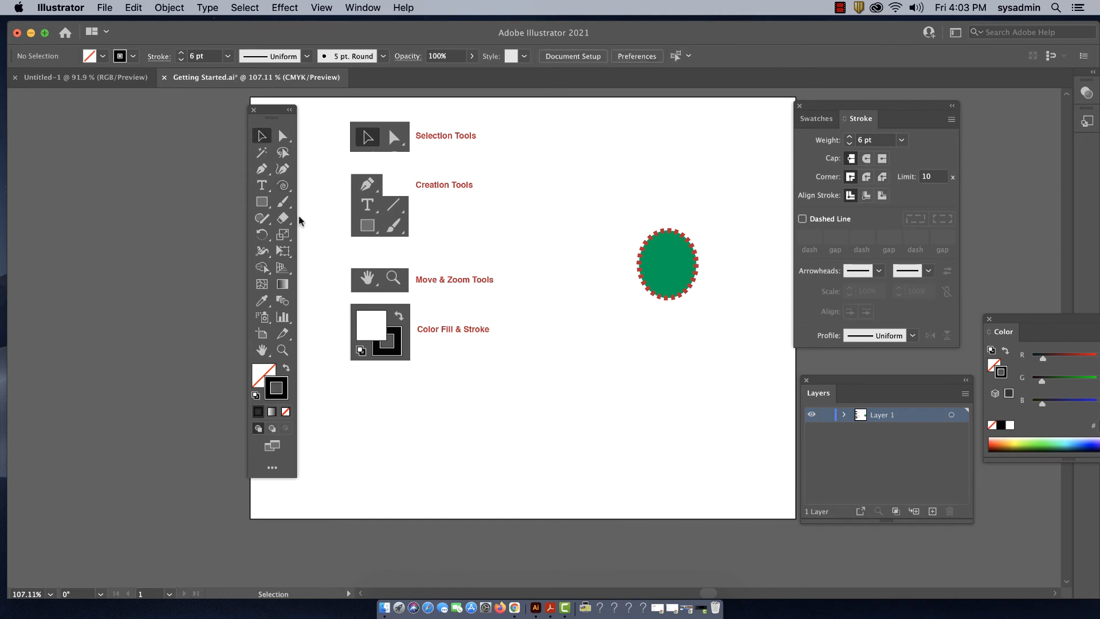
# - Delete the green ellipse with the dashed red stroke
pyautogui.click(260, 202)
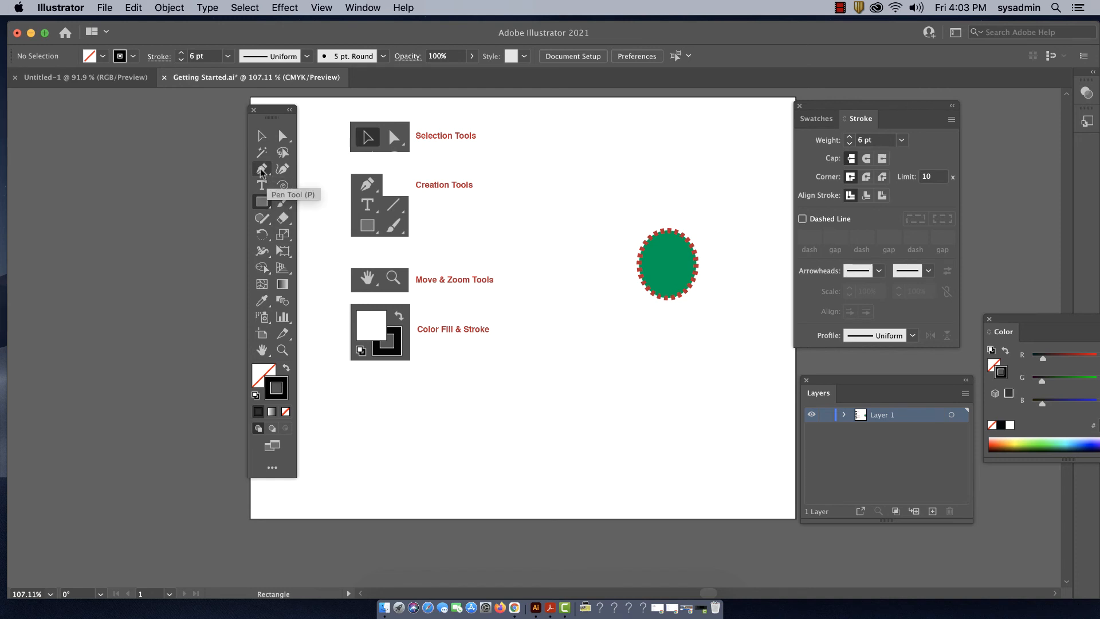
pyautogui.click(259, 134)
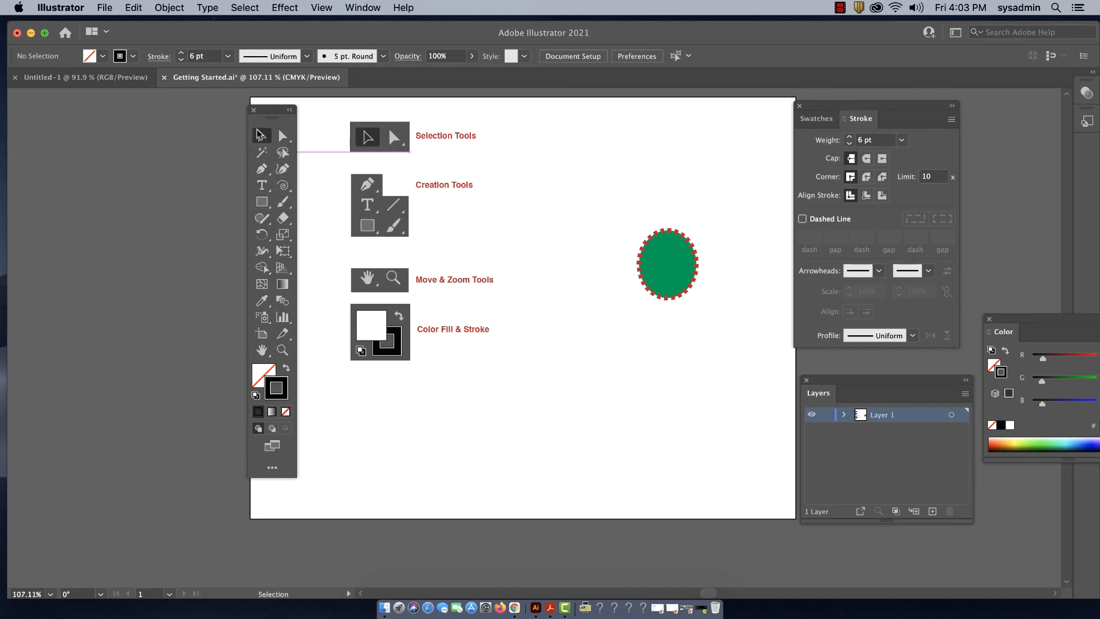
pyautogui.click(672, 262)
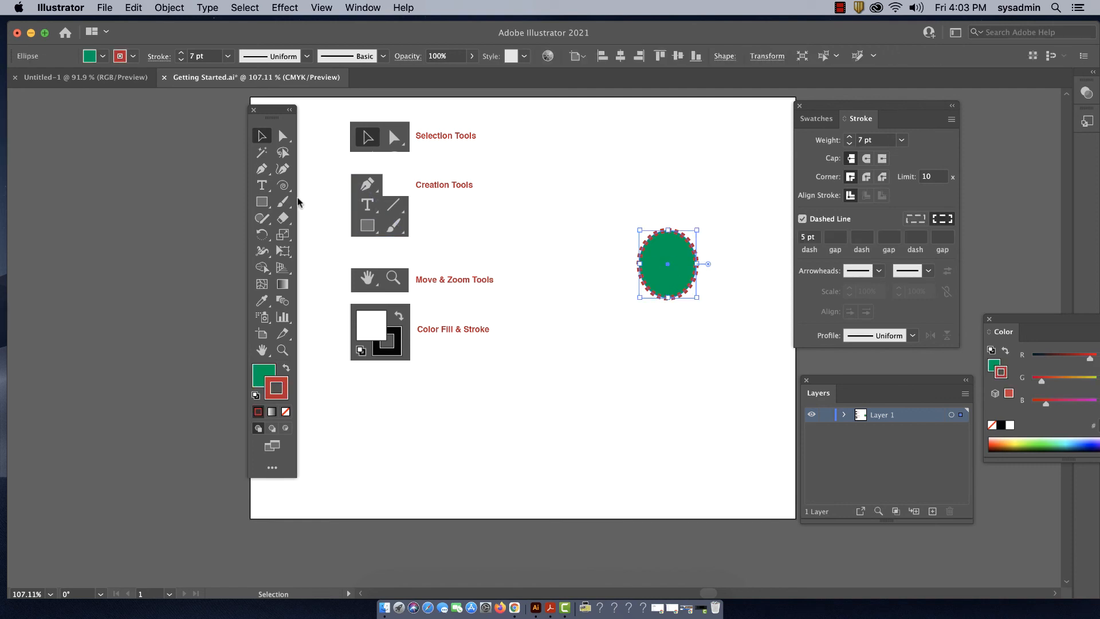
pyautogui.press('Delete')
# - Draw an open zigzag path with the Pen tool, using six anchor points and three horizontal segments about 60 to 70 pt wide
pyautogui.click(262, 169)
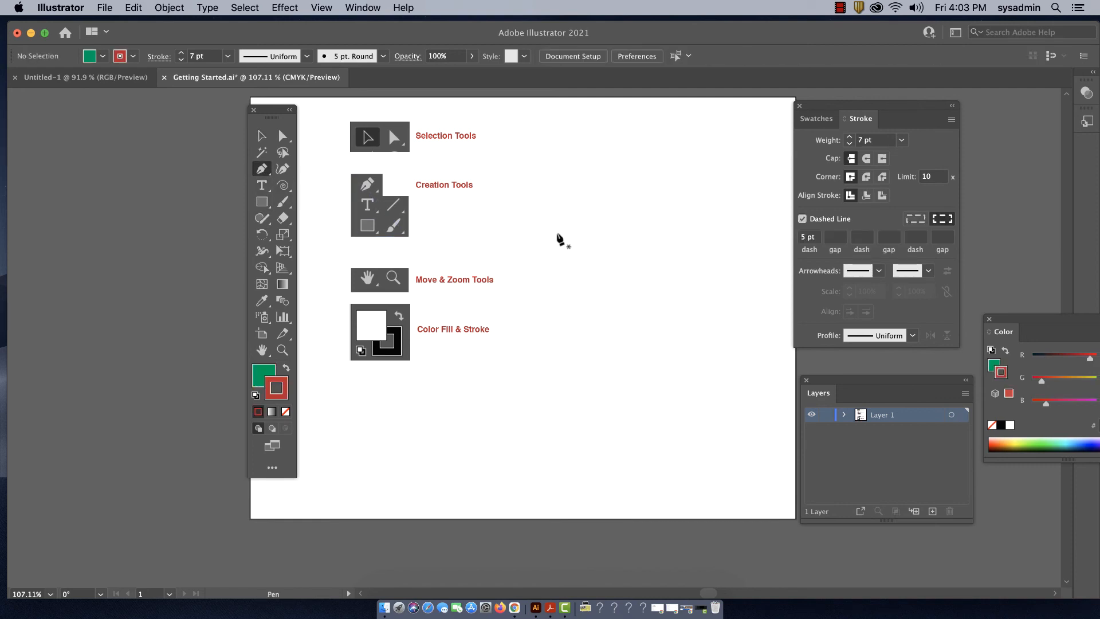
pyautogui.click(621, 167)
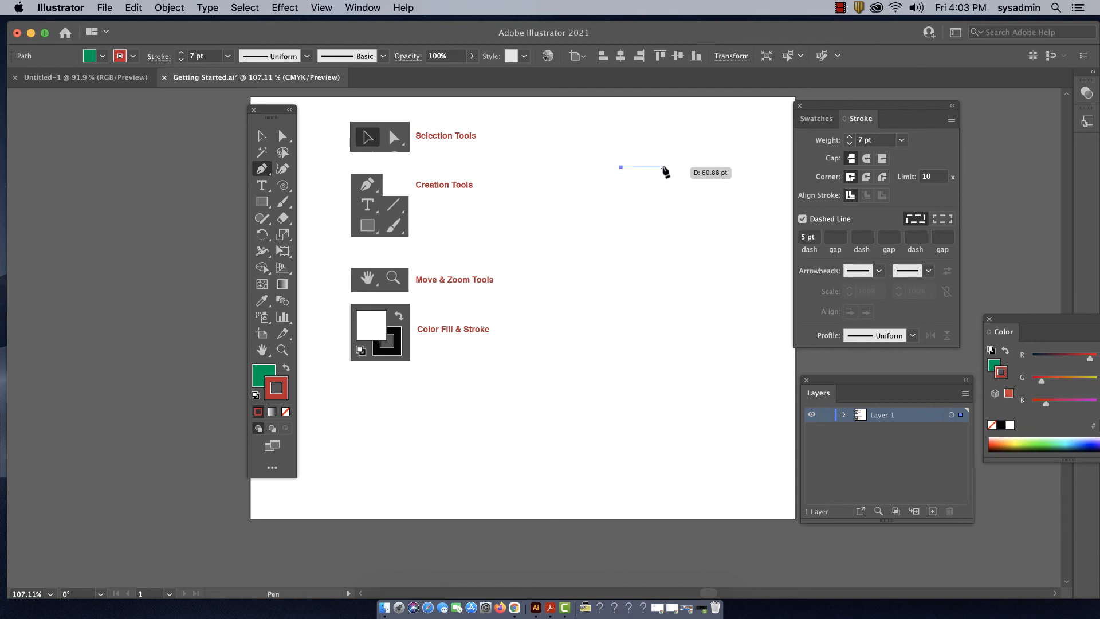
pyautogui.click(665, 167)
pyautogui.click(622, 204)
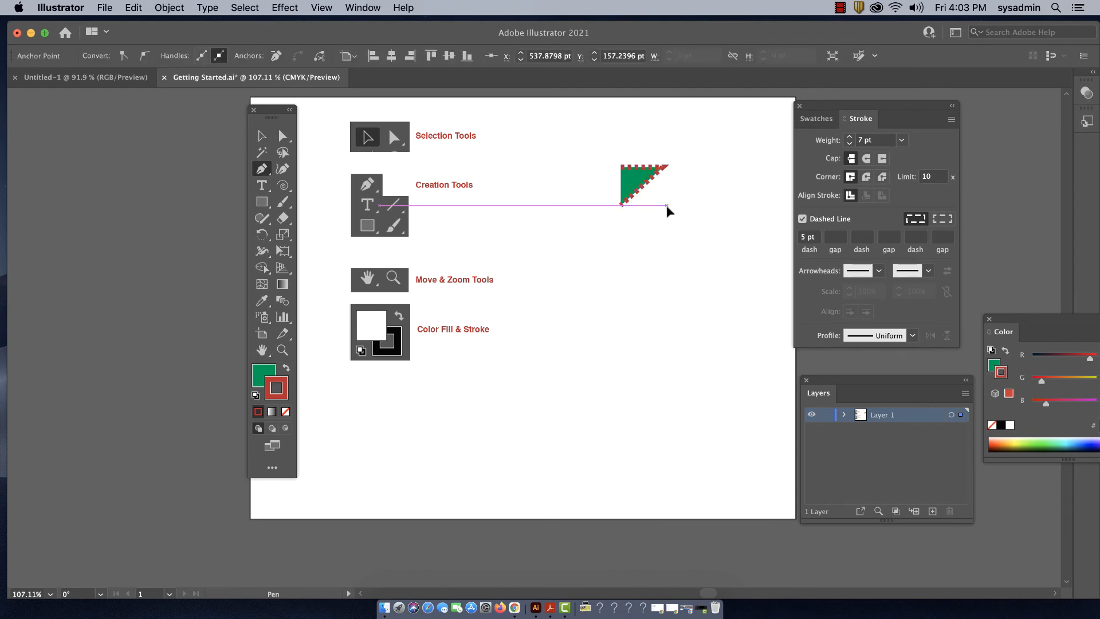
pyautogui.click(669, 205)
pyautogui.click(621, 244)
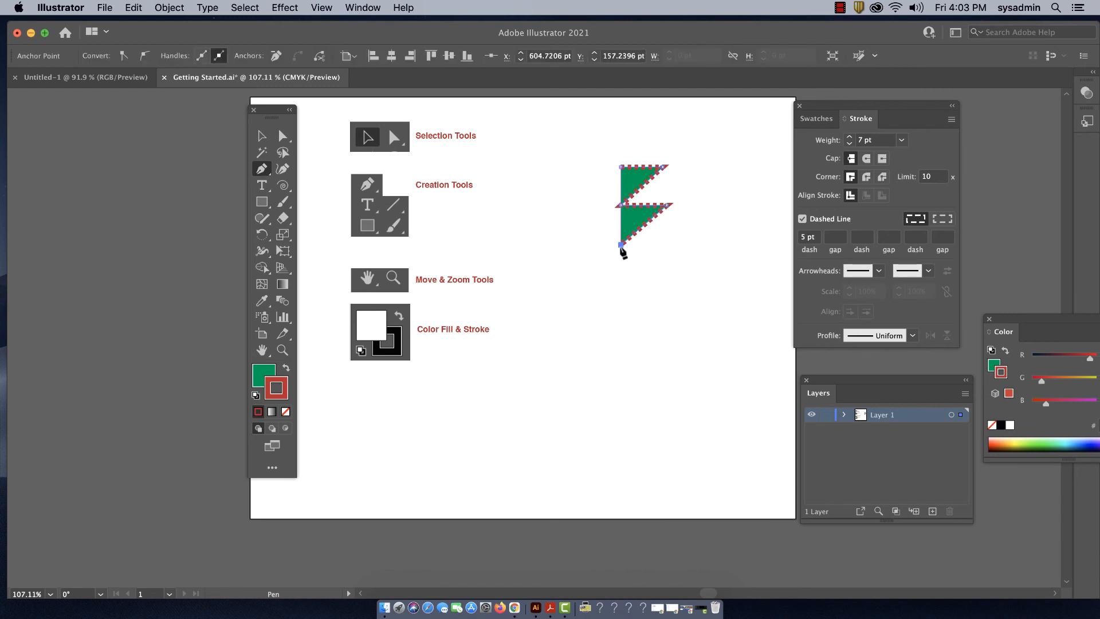
pyautogui.click(669, 244)
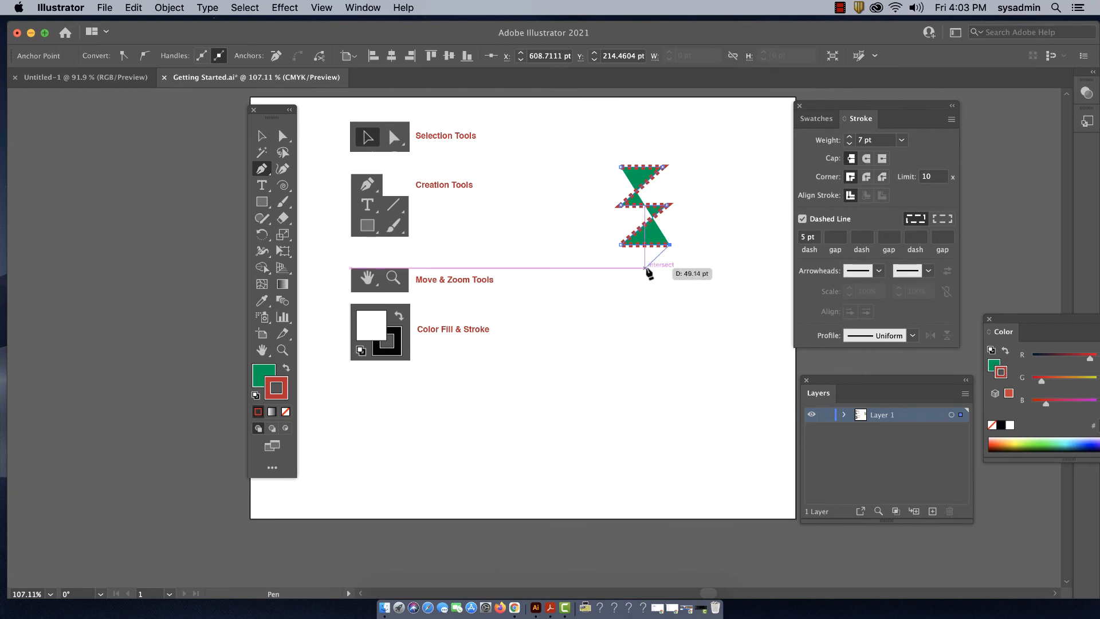
# - Set the zigzag path's fill to None and make its stroke the active attribute
pyautogui.click(261, 373)
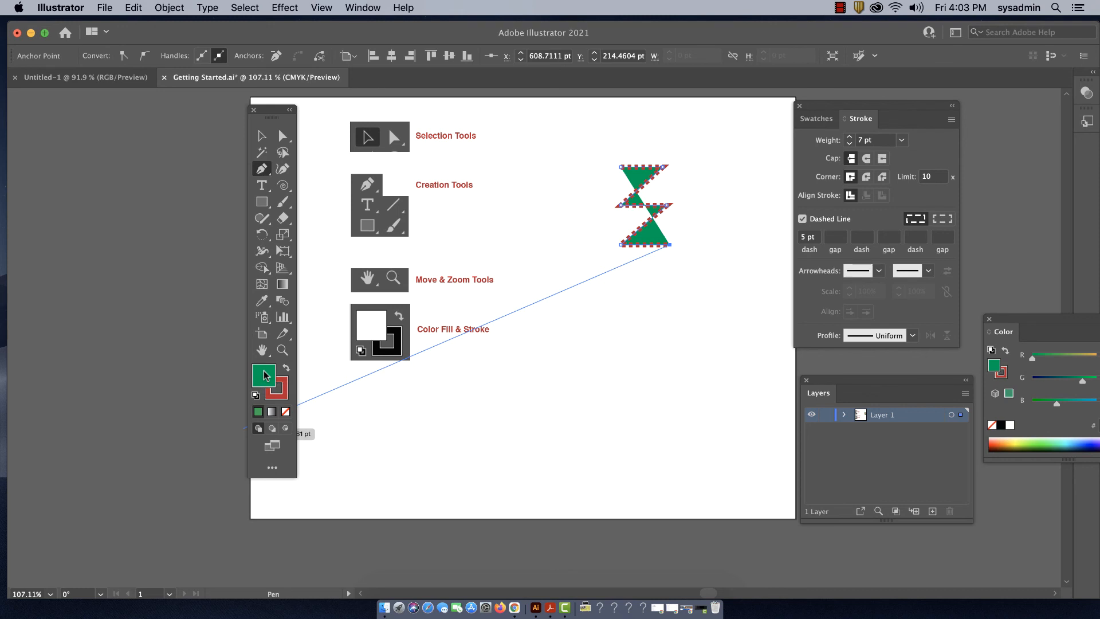
pyautogui.click(285, 413)
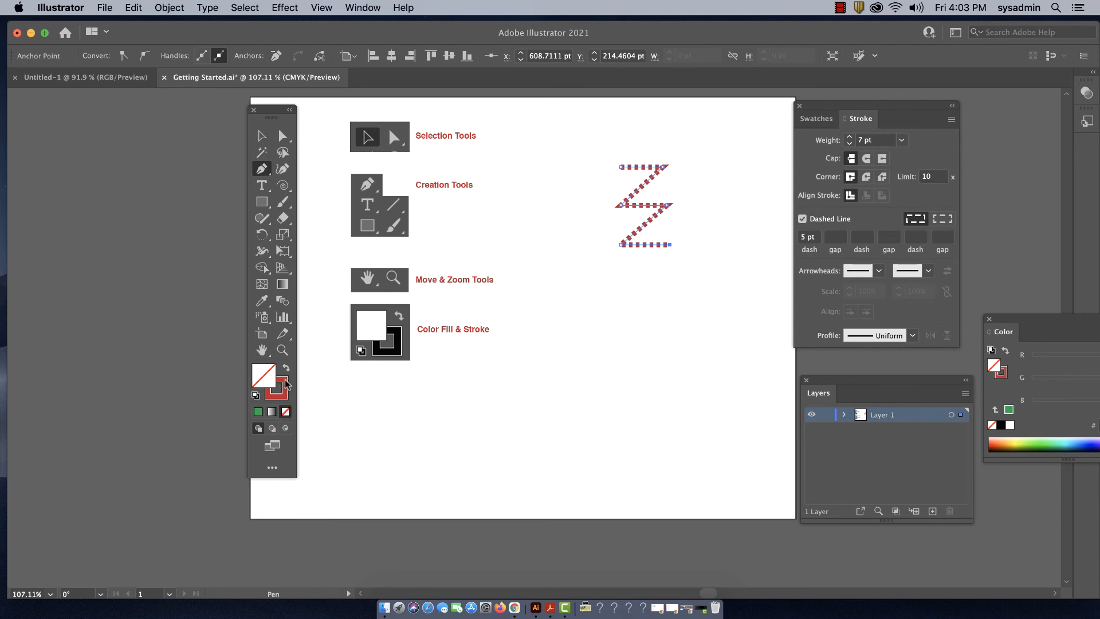
pyautogui.click(286, 381)
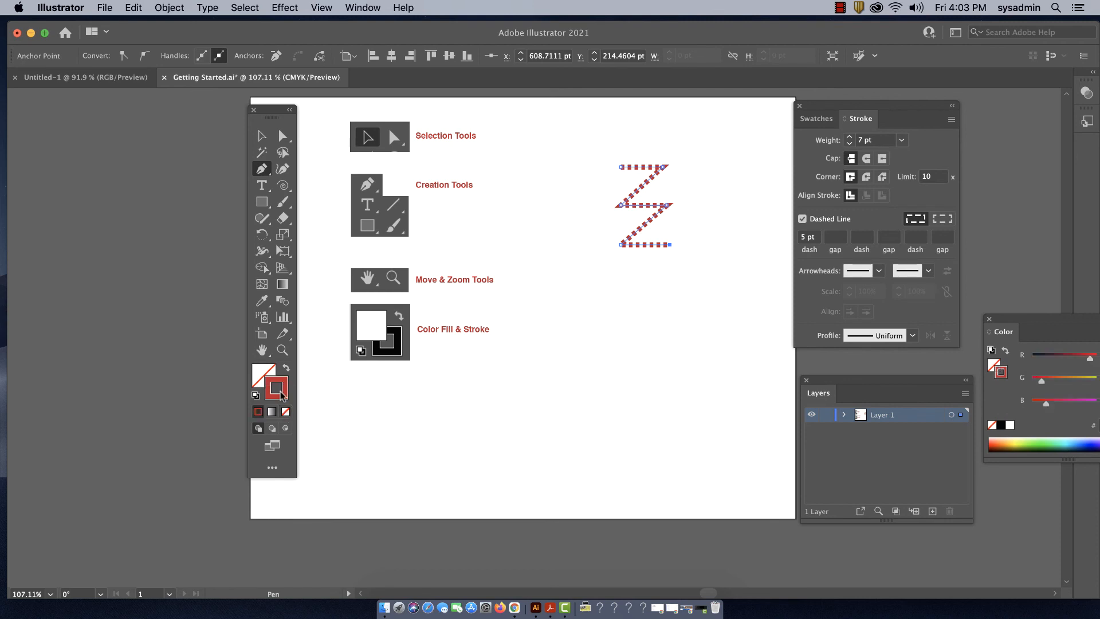
# - Turn off the zigzag's dashed line and extend the path with a diagonal about 94 pt long and another horizontal segment
pyautogui.click(803, 220)
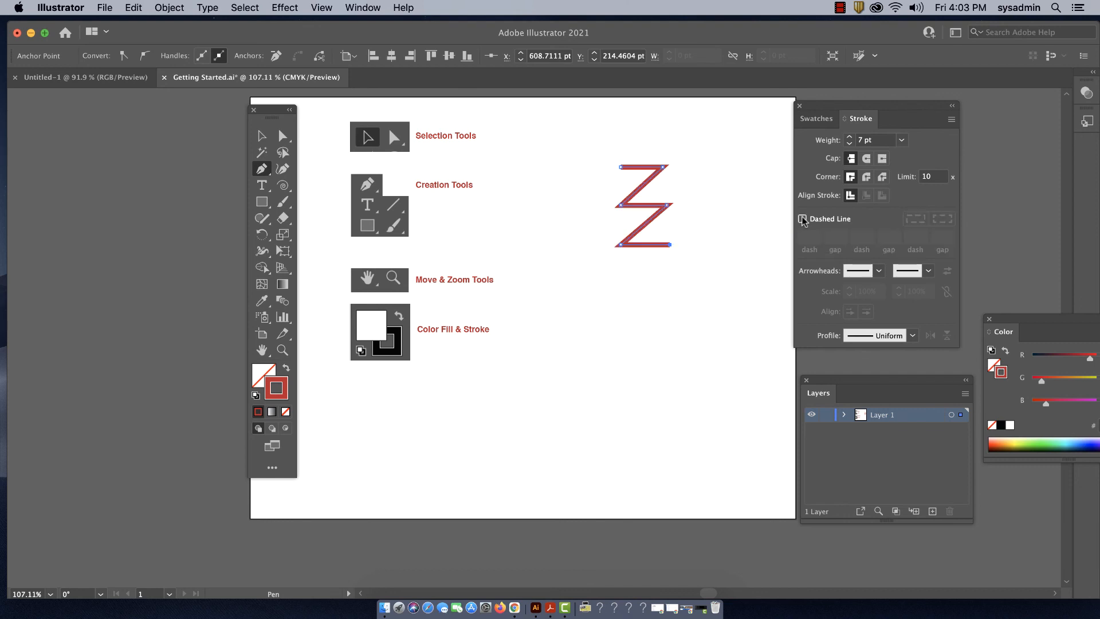
pyautogui.click(621, 287)
pyautogui.click(674, 287)
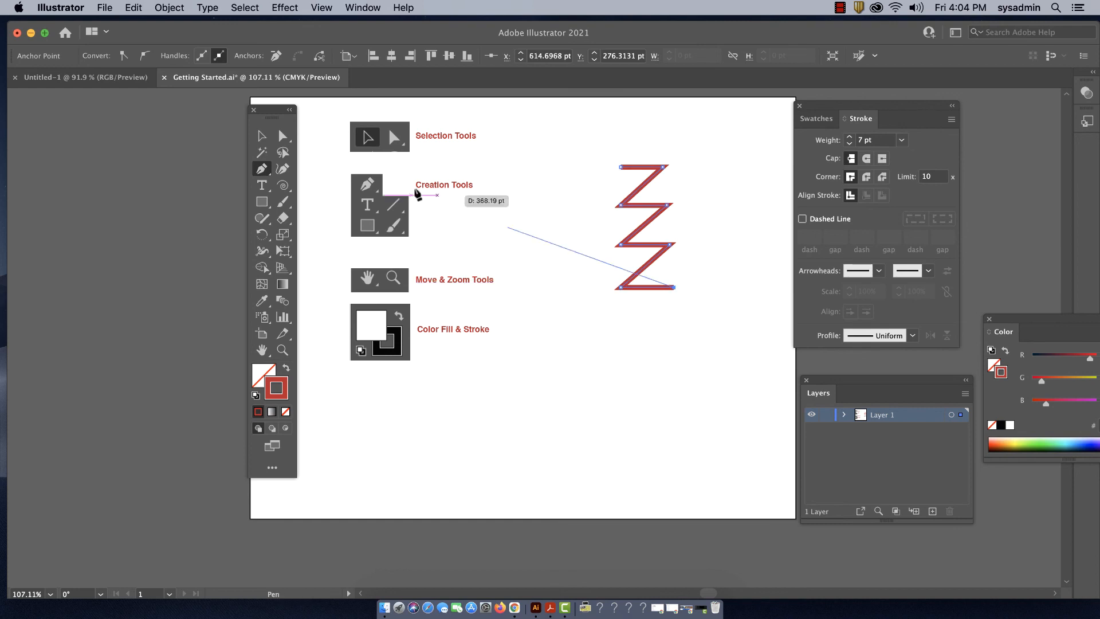
# - Reshape the zigzag with Direct Selection by moving its three upper right-hand corner anchors and the lower endpoint
pyautogui.click(287, 139)
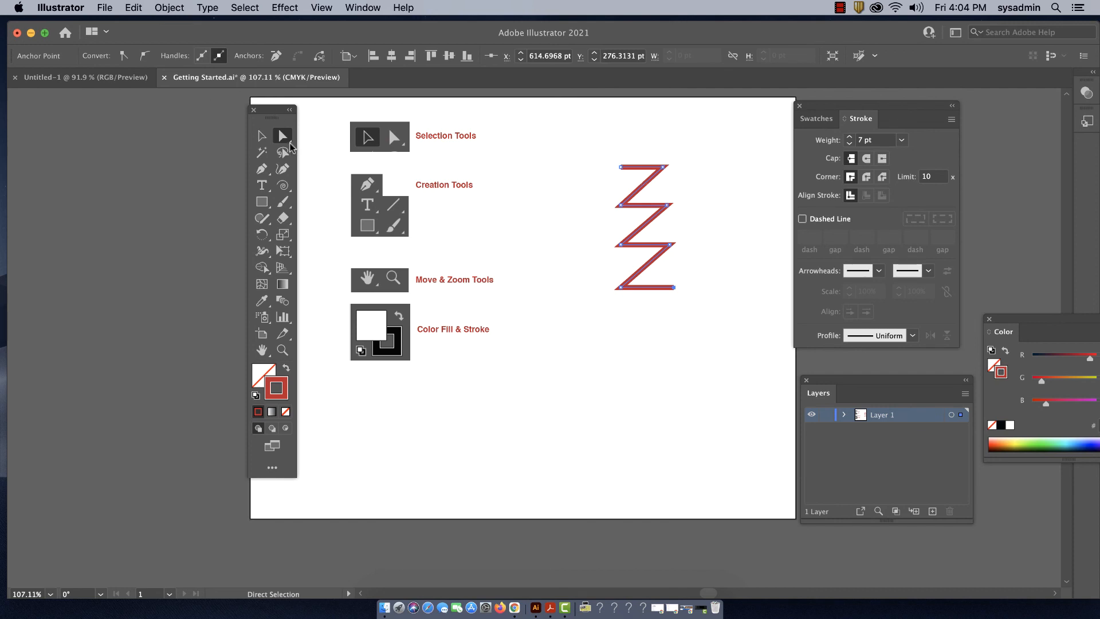
pyautogui.moveTo(664, 167); pyautogui.dragTo(655, 244)
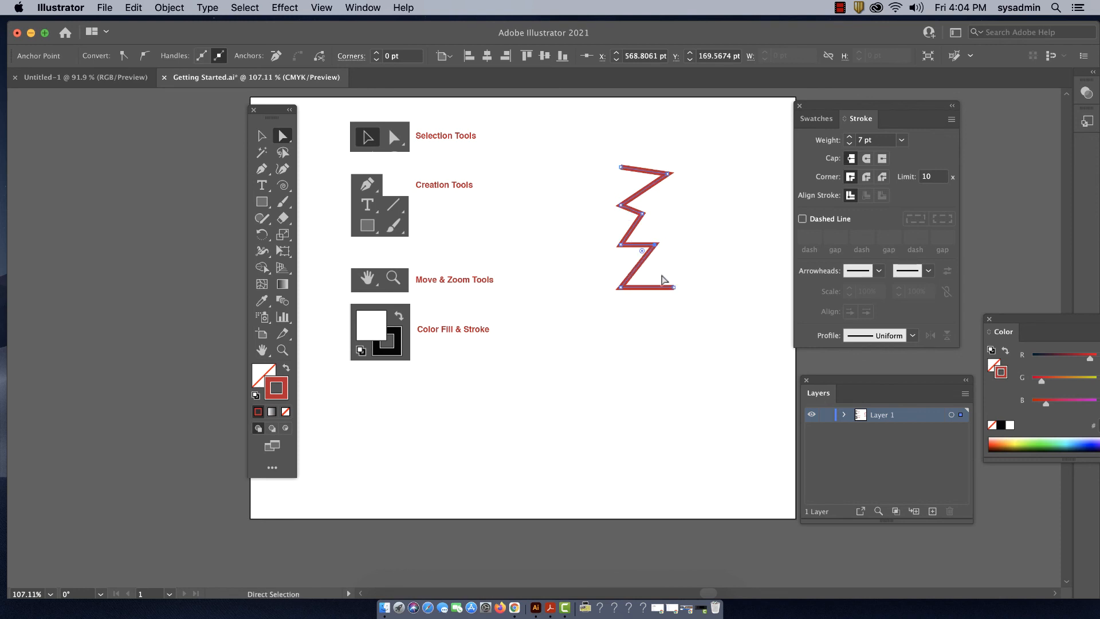
pyautogui.moveTo(673, 287); pyautogui.dragTo(659, 298)
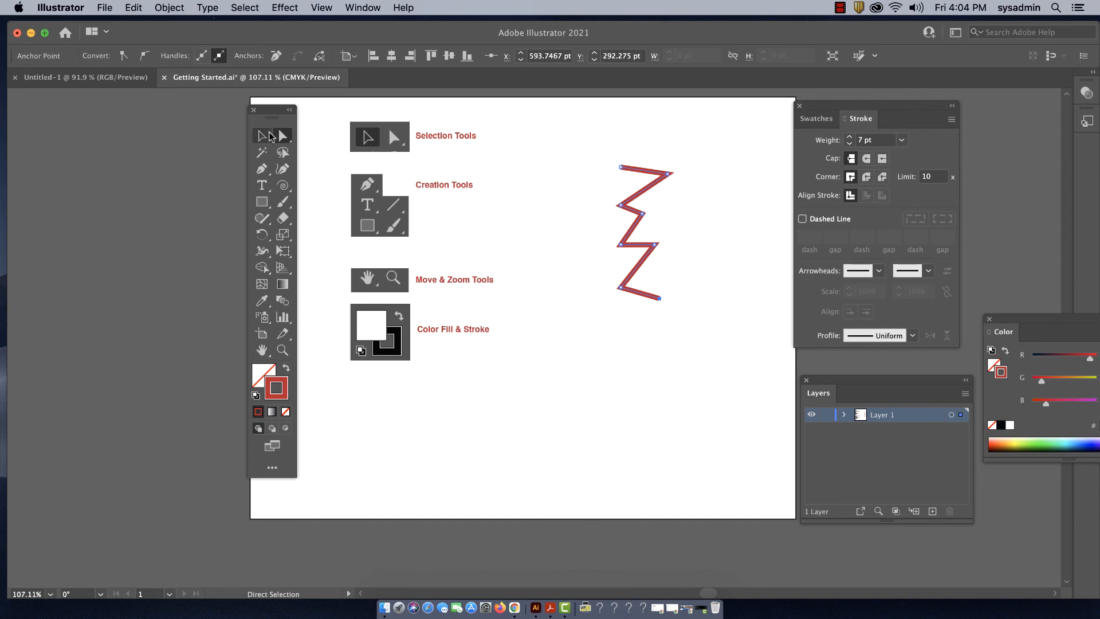
# - Continue the path from its lower endpoint with six Pen anchor points zigzagging upward on the right, and close it at the starting anchor
pyautogui.click(262, 169)
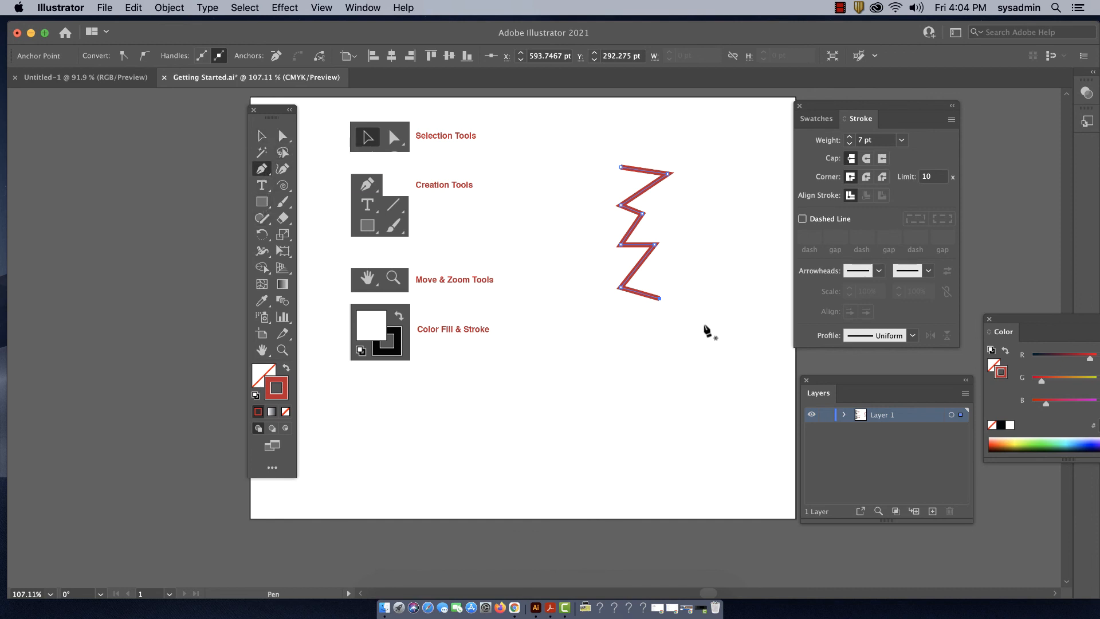
pyautogui.click(660, 298)
pyautogui.click(701, 280)
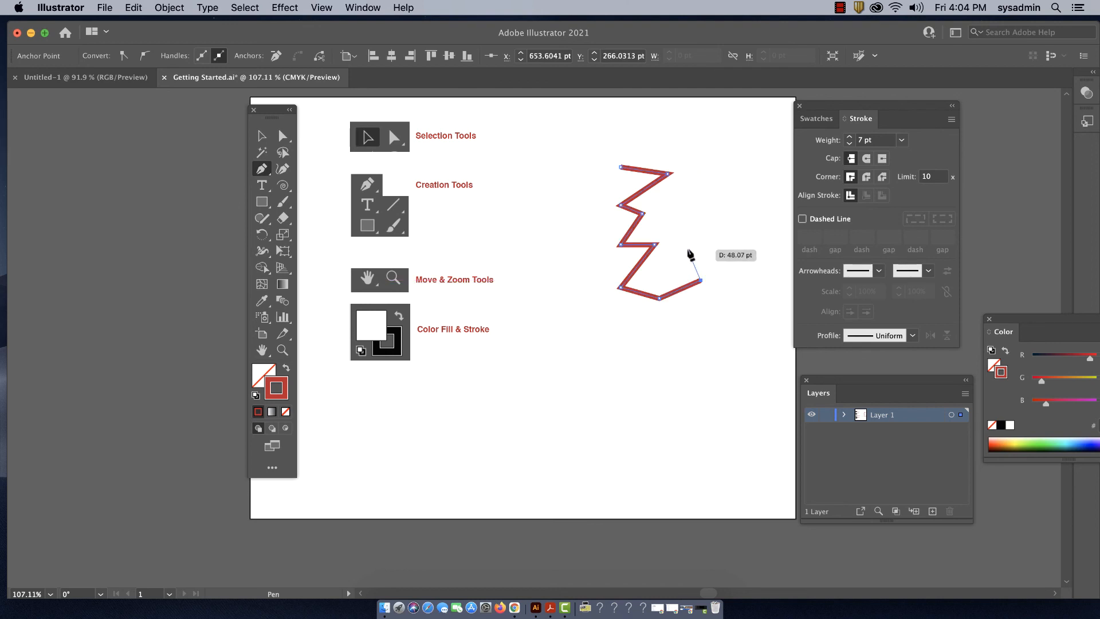
pyautogui.click(672, 241)
pyautogui.click(717, 219)
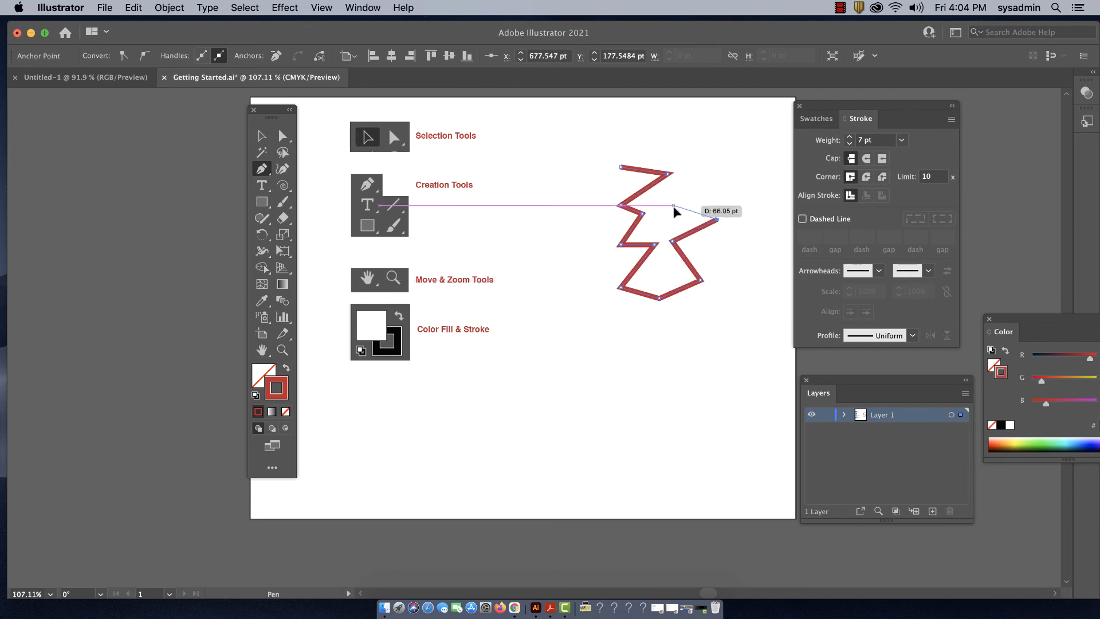
pyautogui.click(675, 205)
pyautogui.click(712, 174)
pyautogui.click(672, 148)
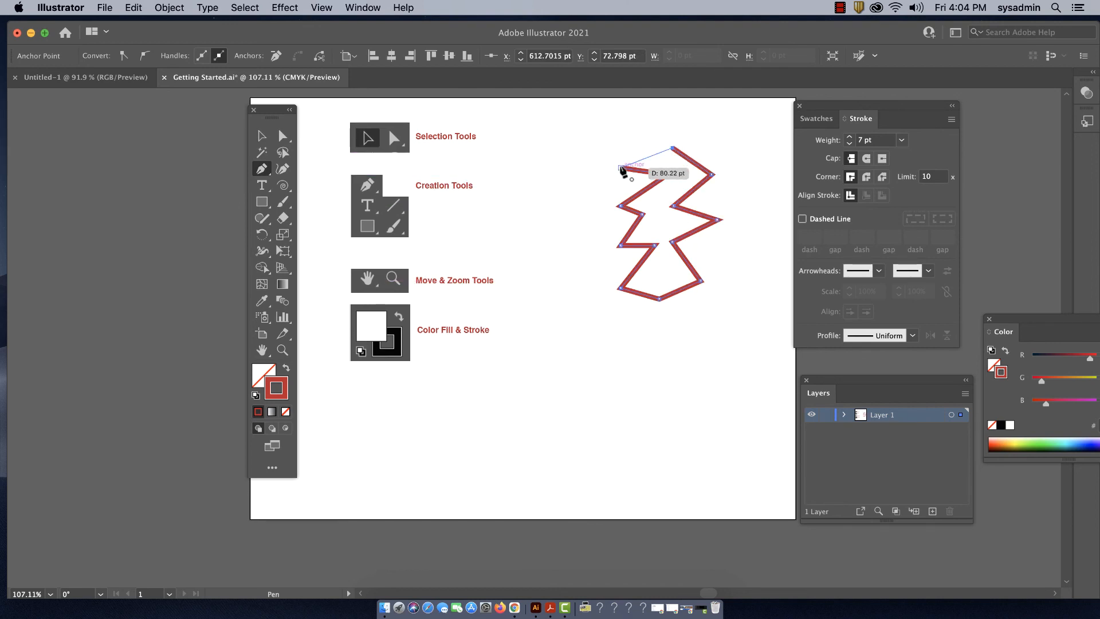
pyautogui.click(620, 168)
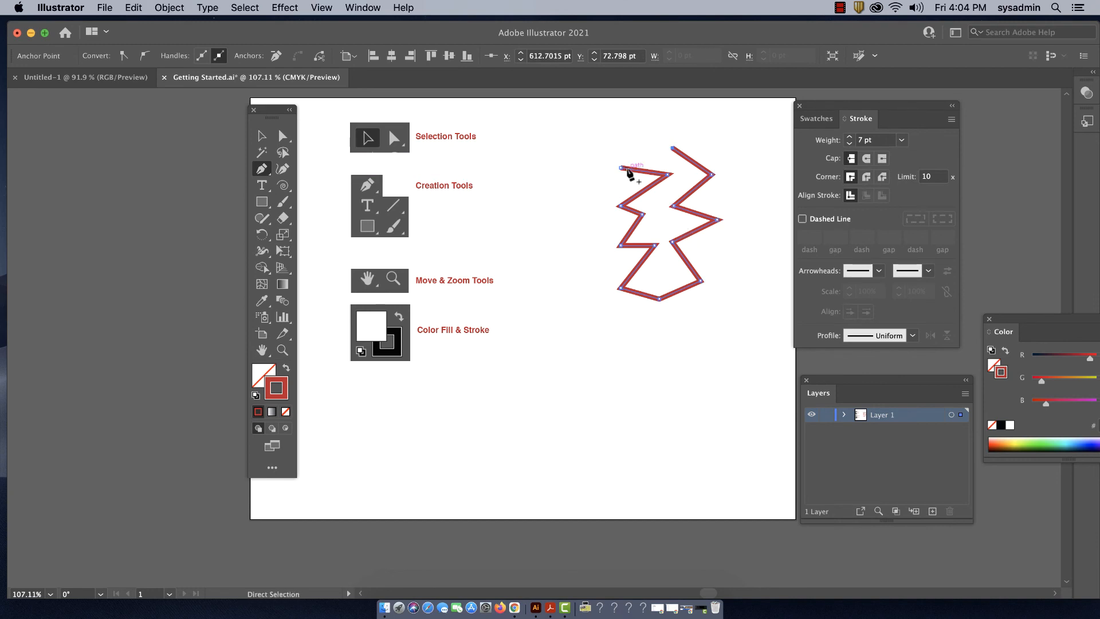
pyautogui.press('super+z')
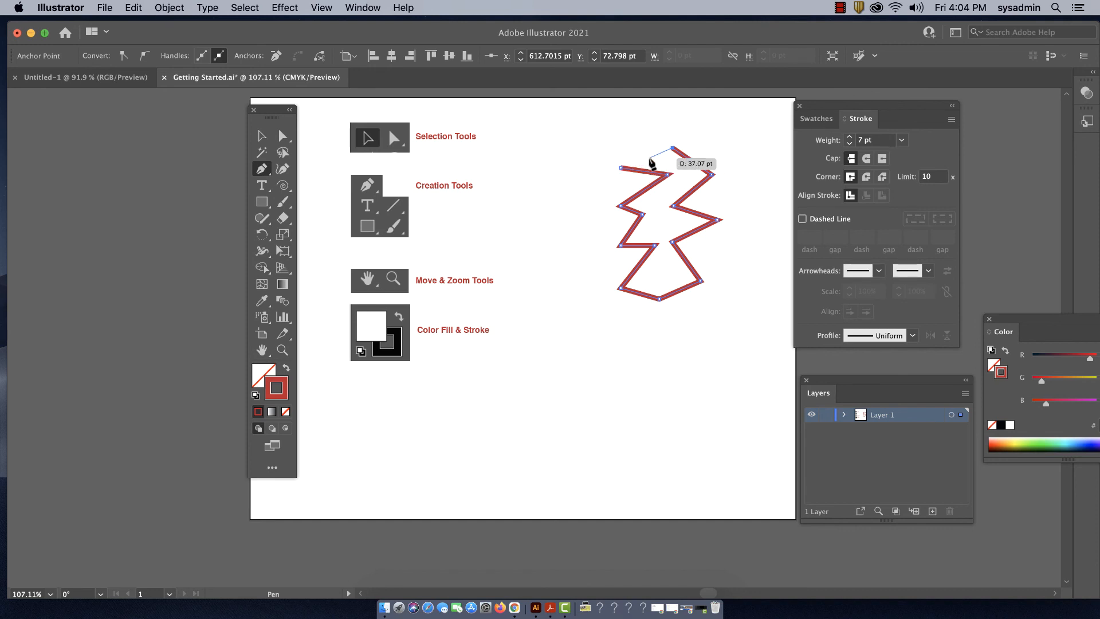
pyautogui.click(621, 168)
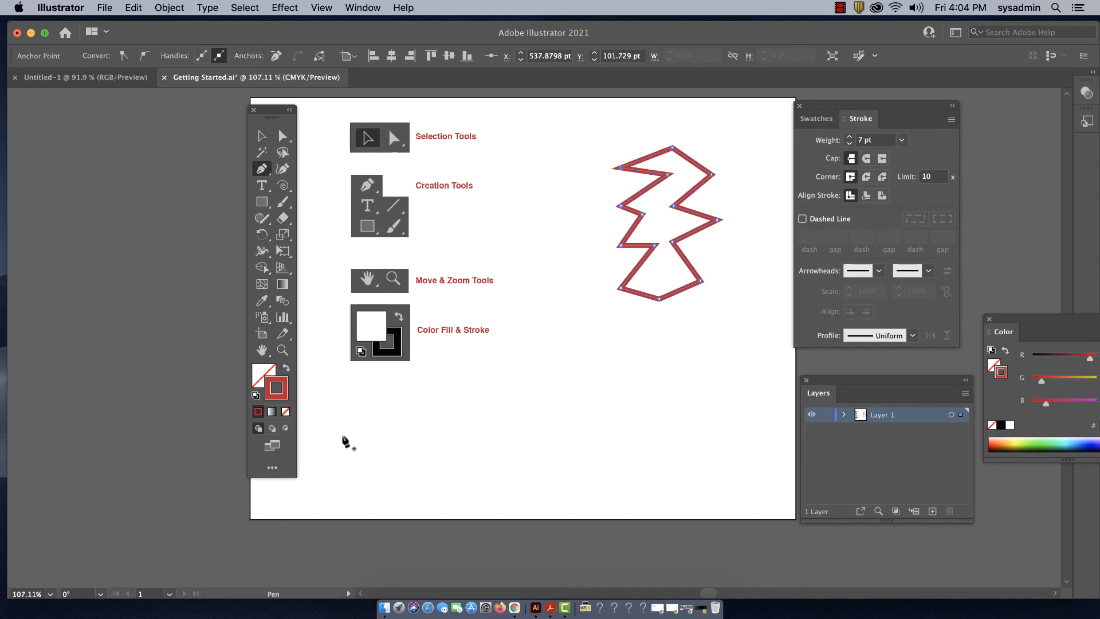
# - Move the Color panel below the closed zigzag shape and fill the shape with green 00B985
pyautogui.click(261, 374)
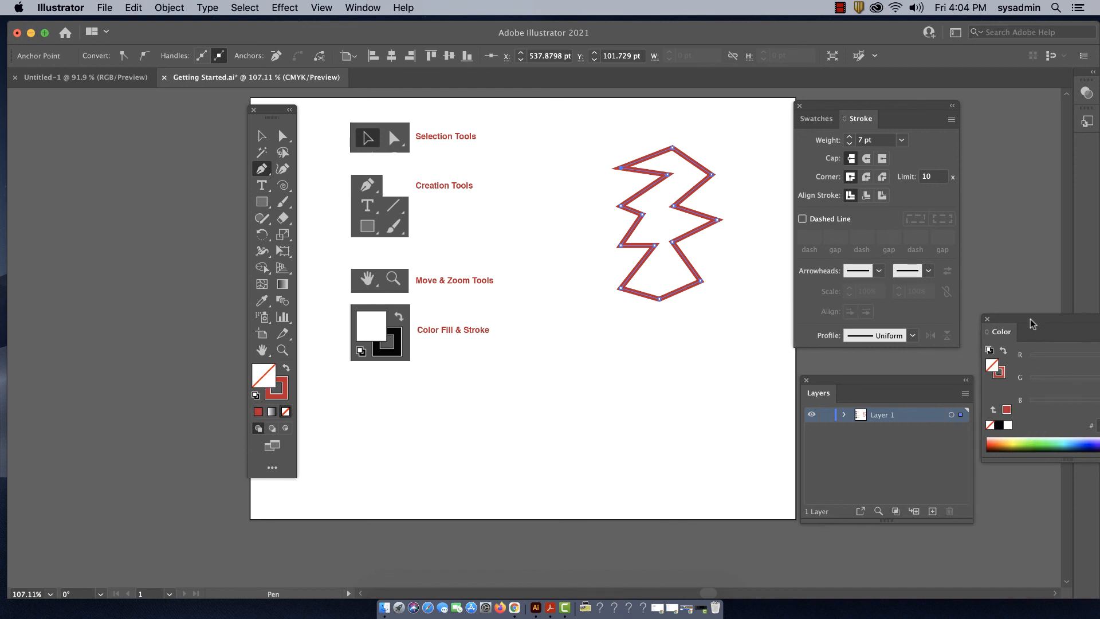
pyautogui.moveTo(1030, 319); pyautogui.dragTo(621, 377)
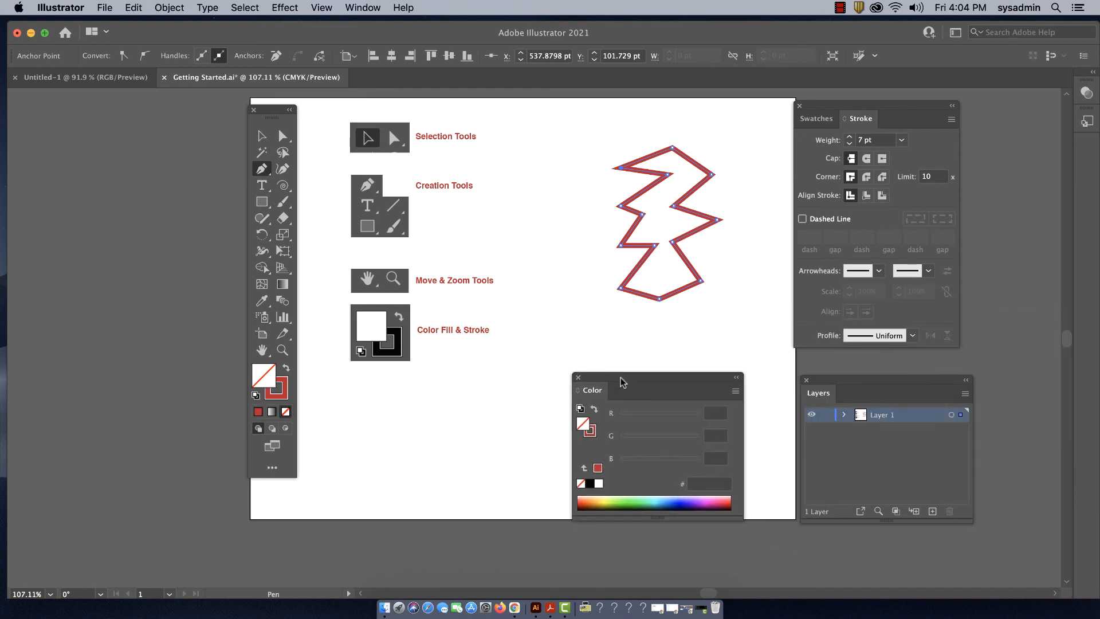
pyautogui.click(647, 502)
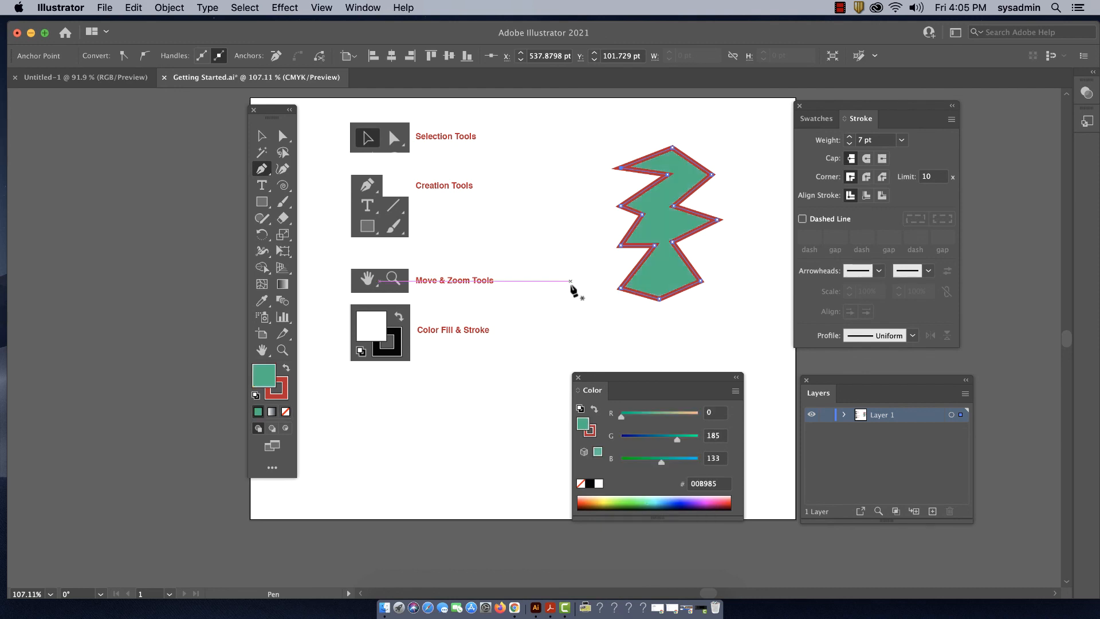
# - Tear off the Pen tool group as a floating panel and place it just above and left of the green shape
pyautogui.click(262, 170)
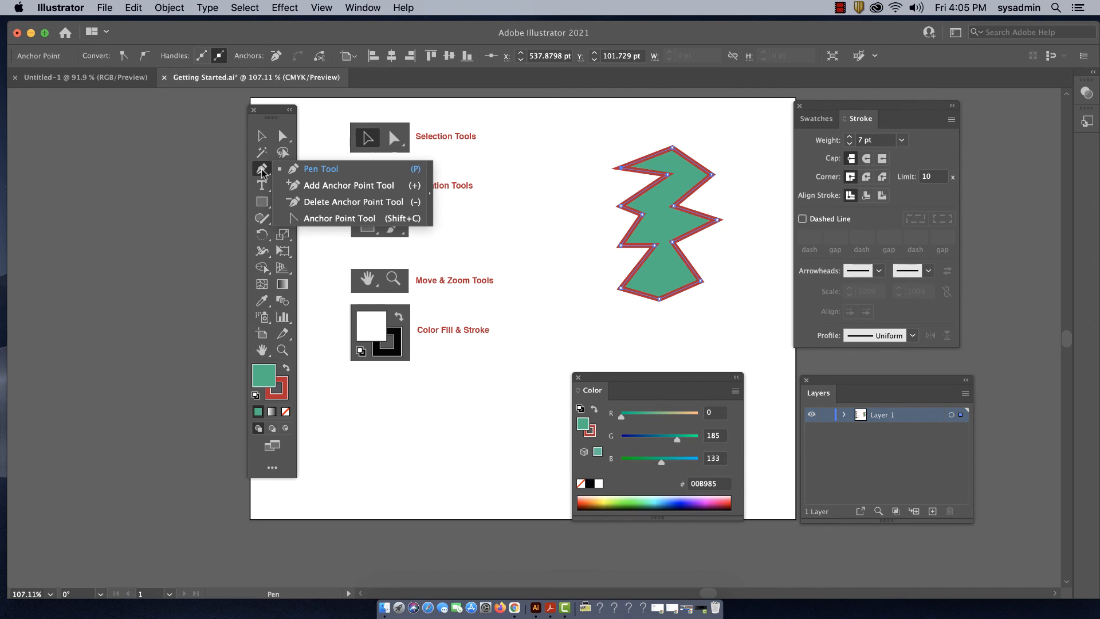
pyautogui.click(429, 178)
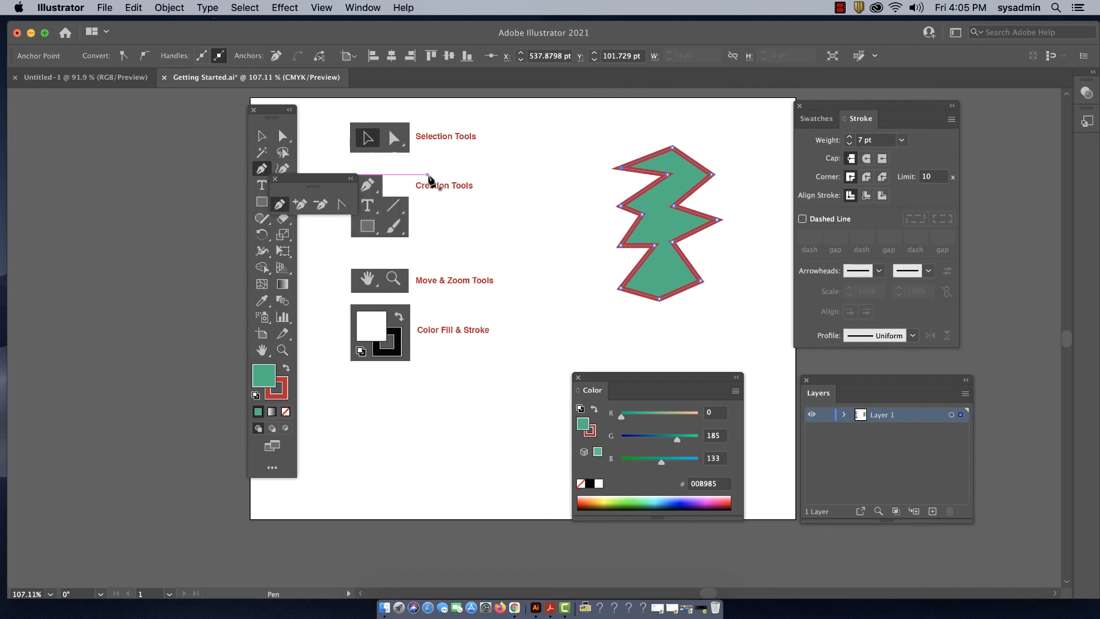
pyautogui.moveTo(284, 179); pyautogui.dragTo(539, 115)
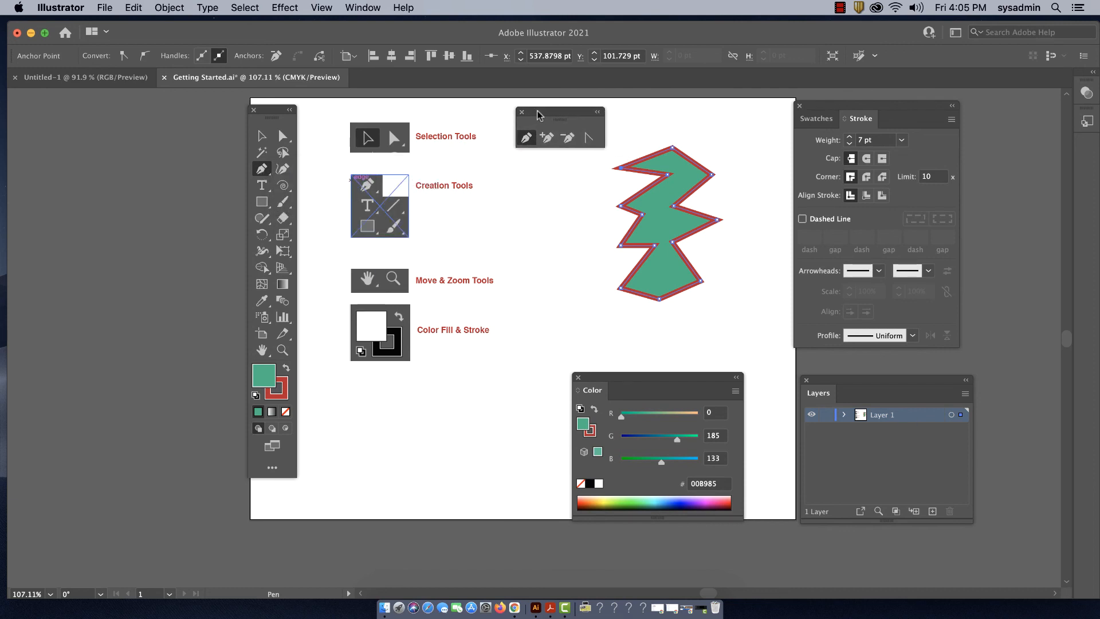
pyautogui.click(261, 168)
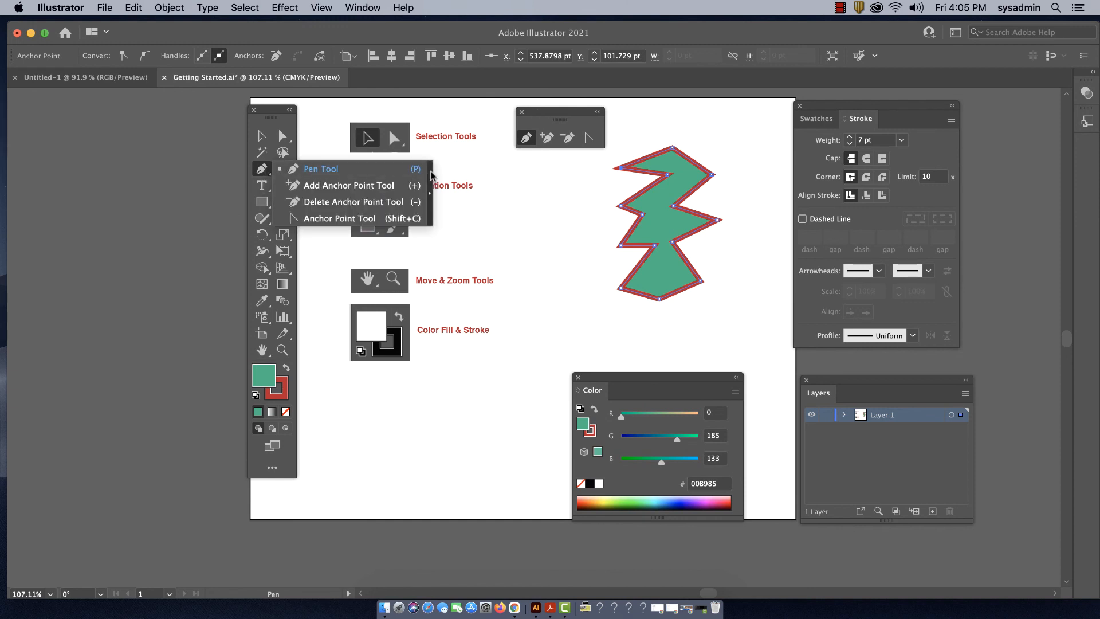
pyautogui.moveTo(543, 110); pyautogui.dragTo(542, 112)
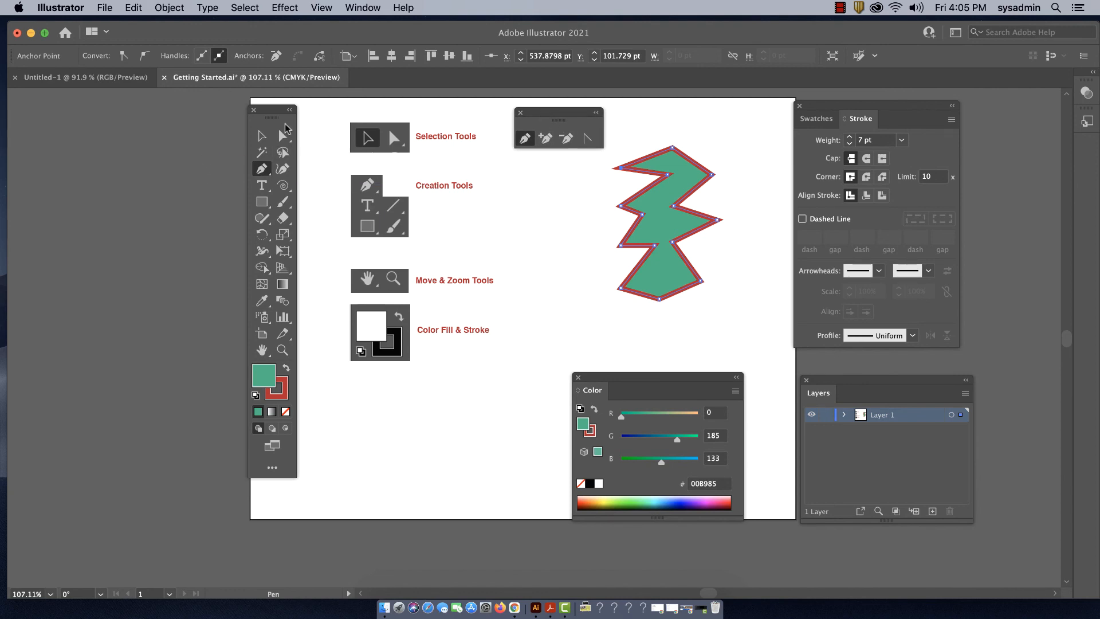